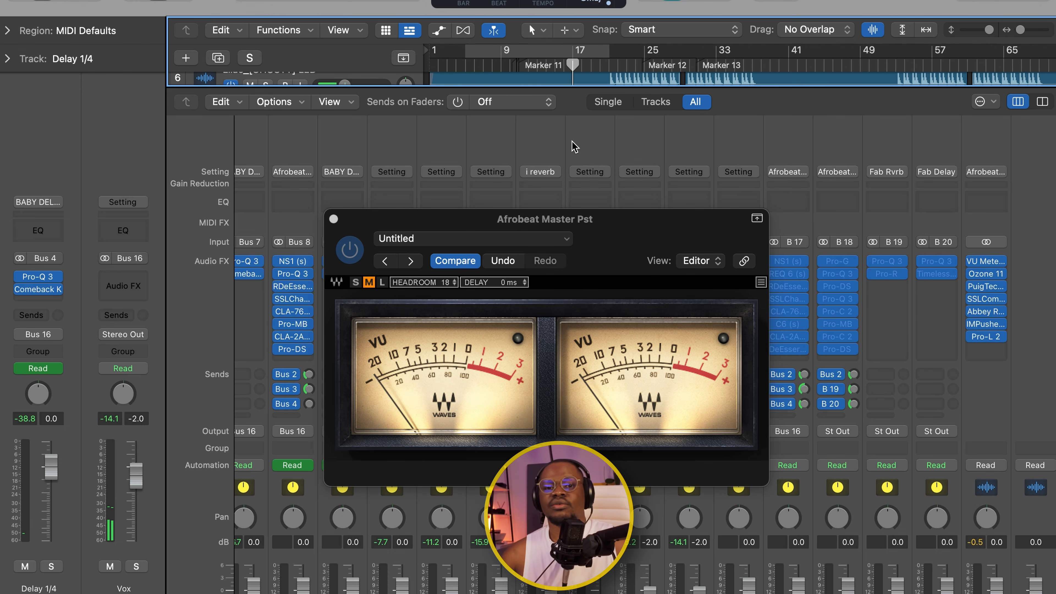
- Move the VU Meter window out of the way and open Ozone 11 from the master channel's inserts
left_click_drag(620, 240, 634, 2)
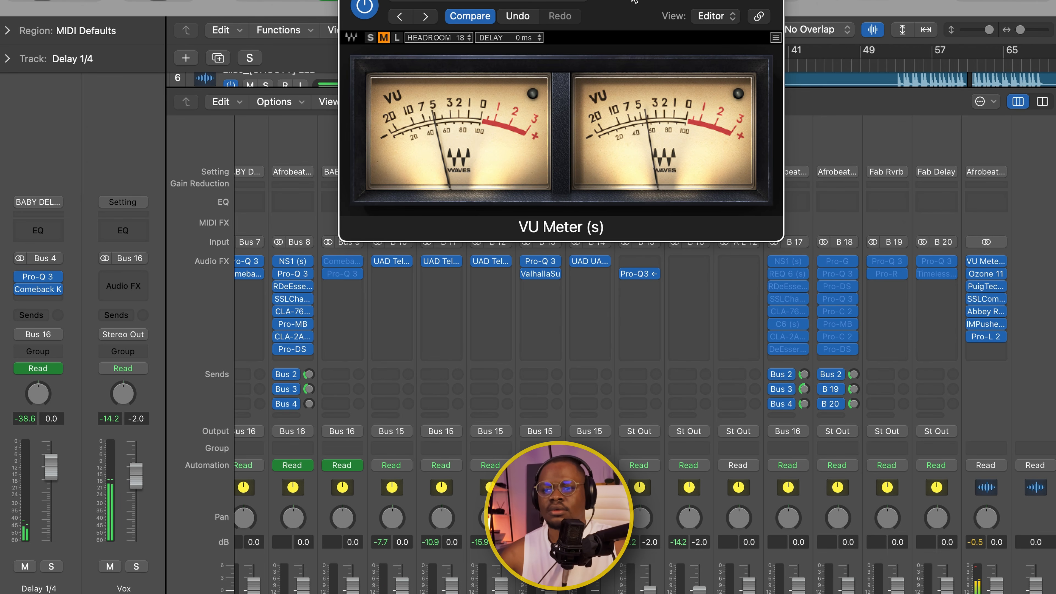
left_click_drag(634, 1, 629, 7)
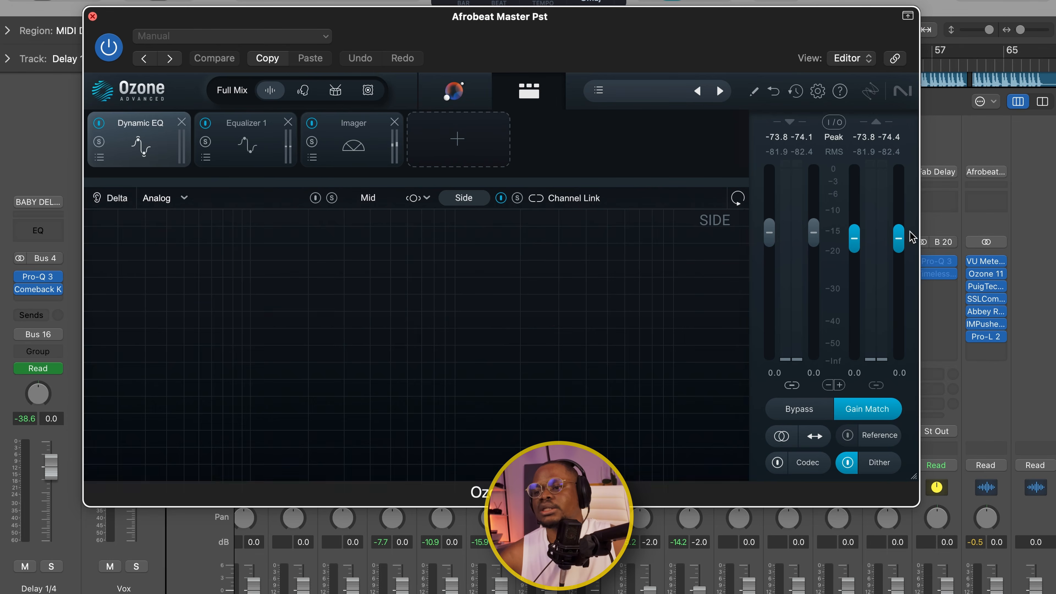
key("super+w")
left_click(987, 275)
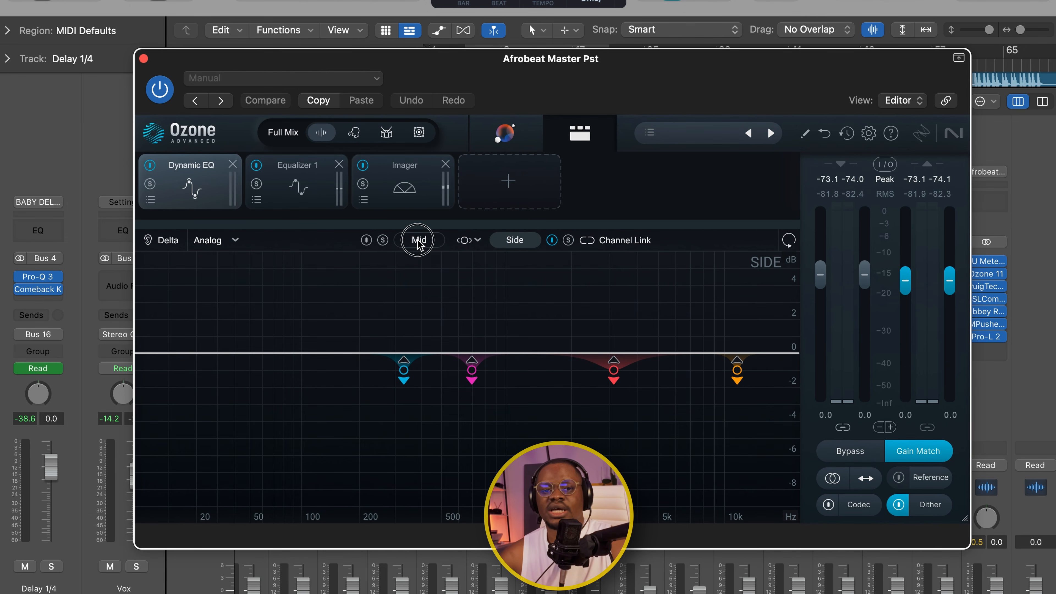
- Show the Dynamic EQ's Side channel and audition its 332 Hz band in solo during playback
left_click(420, 245)
left_click(514, 243)
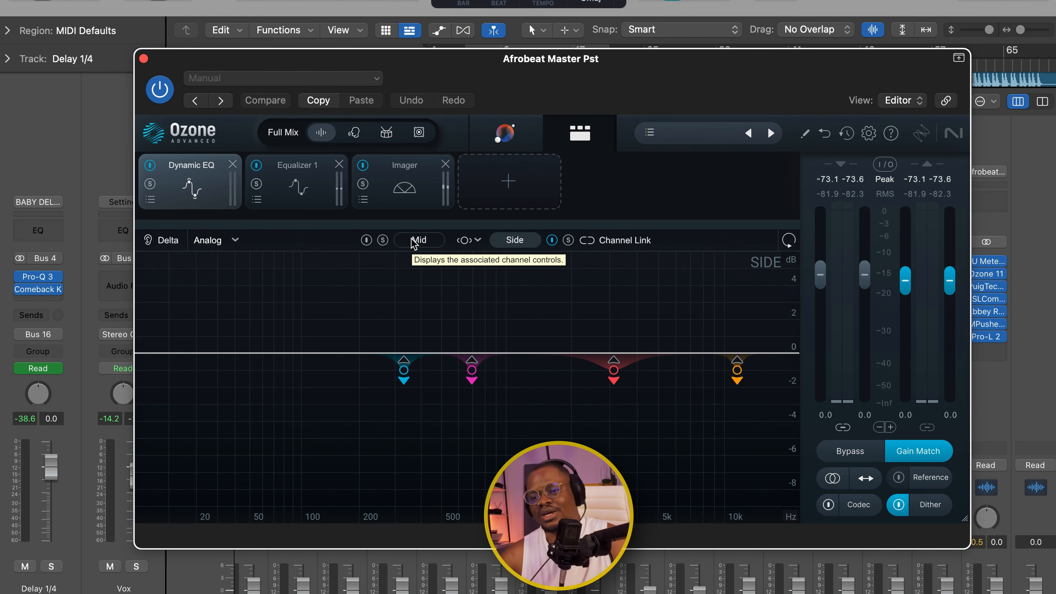
left_click(402, 369)
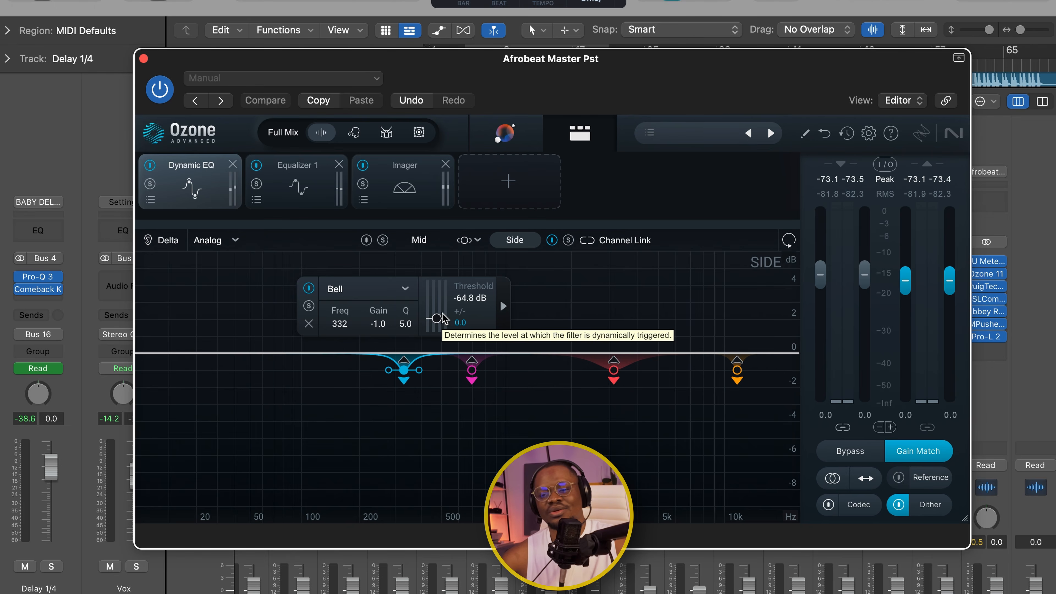
key("space")
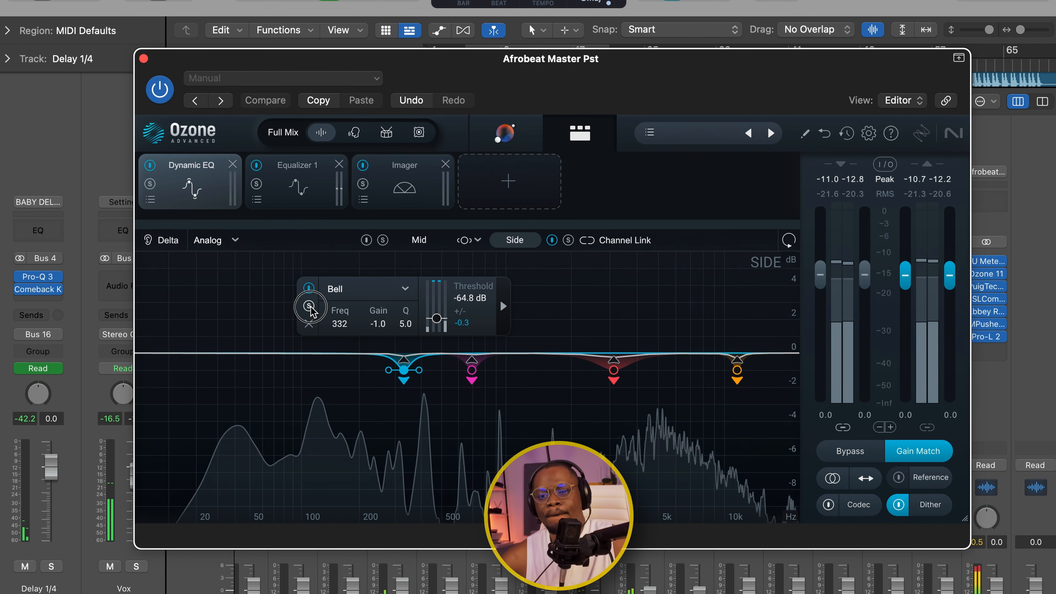
left_click(309, 306)
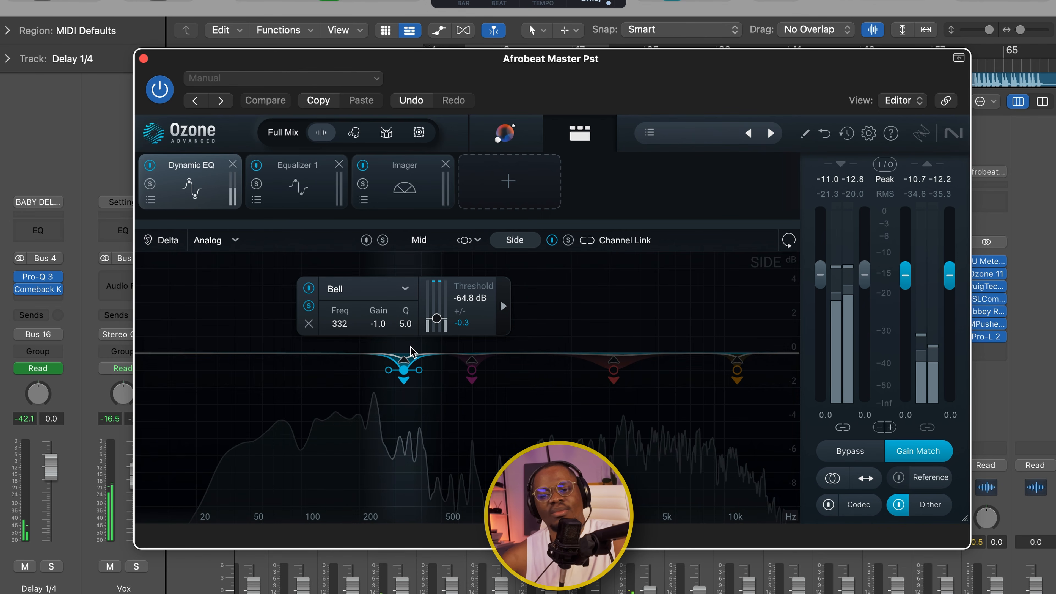
- Solo the Side channel's 701 Hz, 3138 Hz and 11643 Hz bands one after another, ending with solo off
left_click(473, 370)
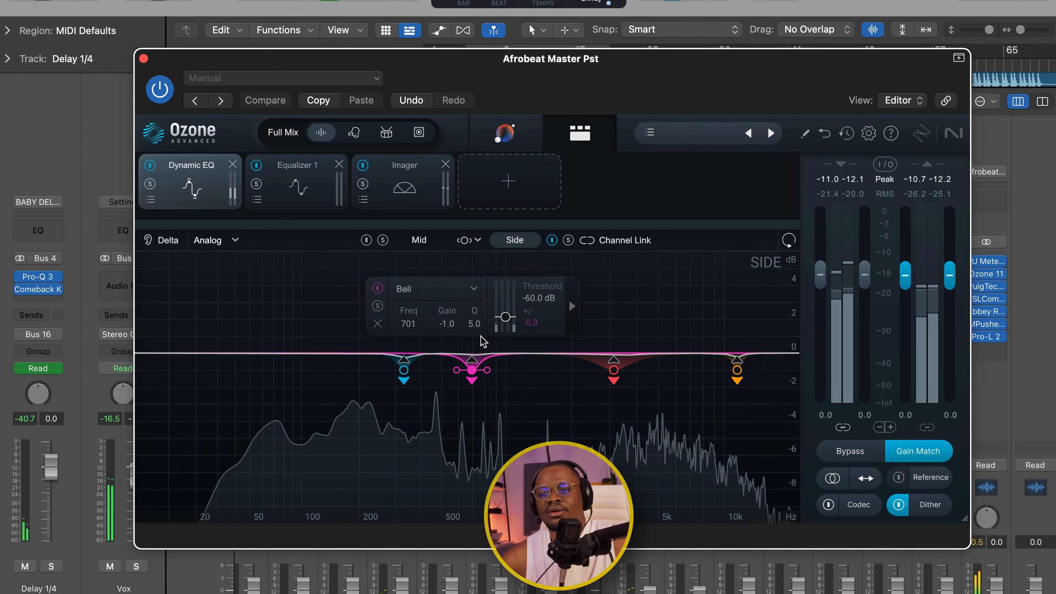
left_click(377, 306)
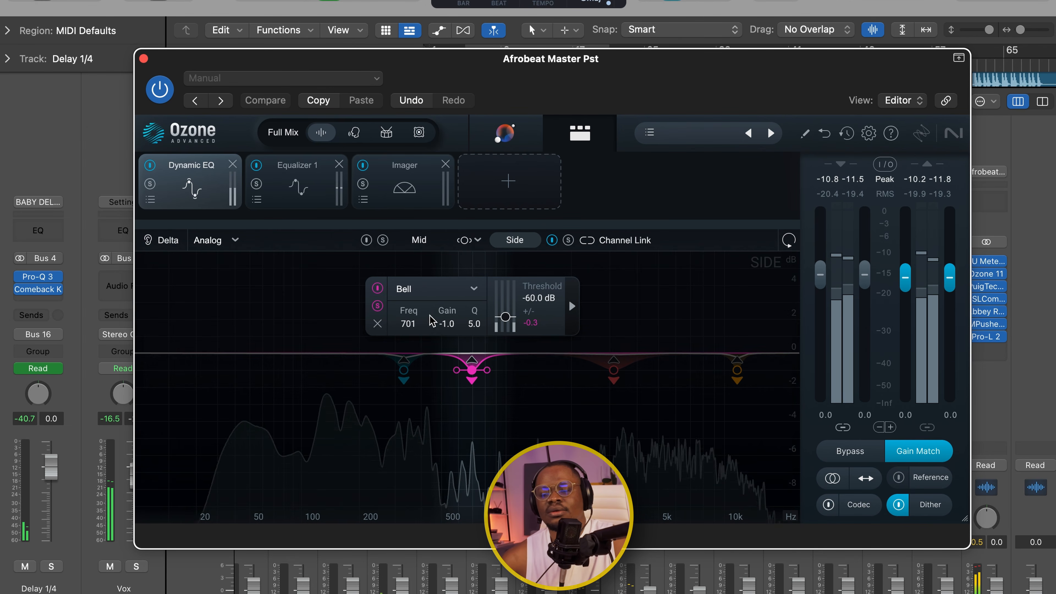
left_click(614, 370)
left_click(519, 306)
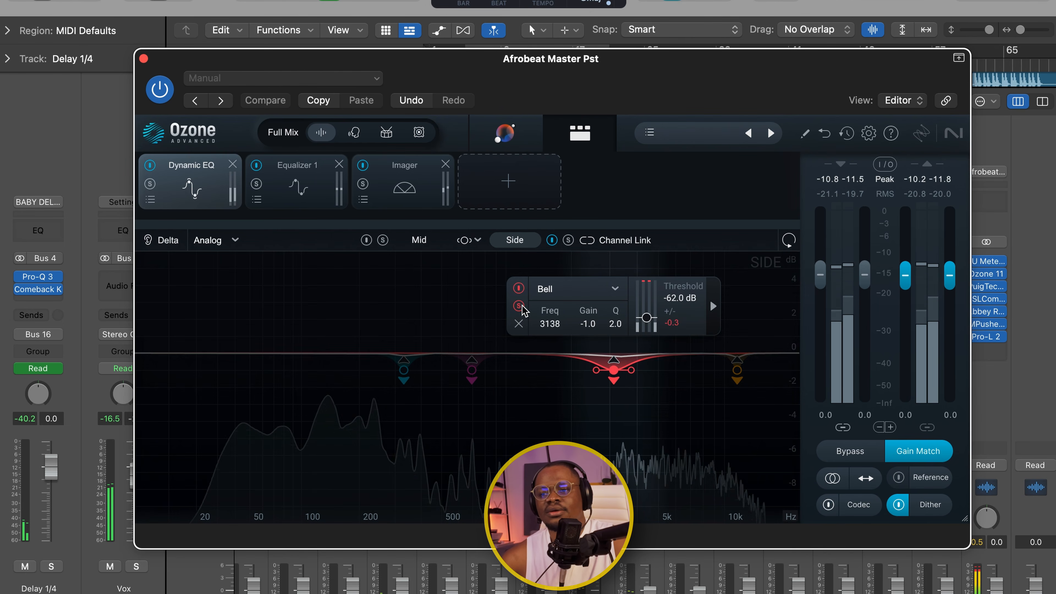
left_click(737, 370)
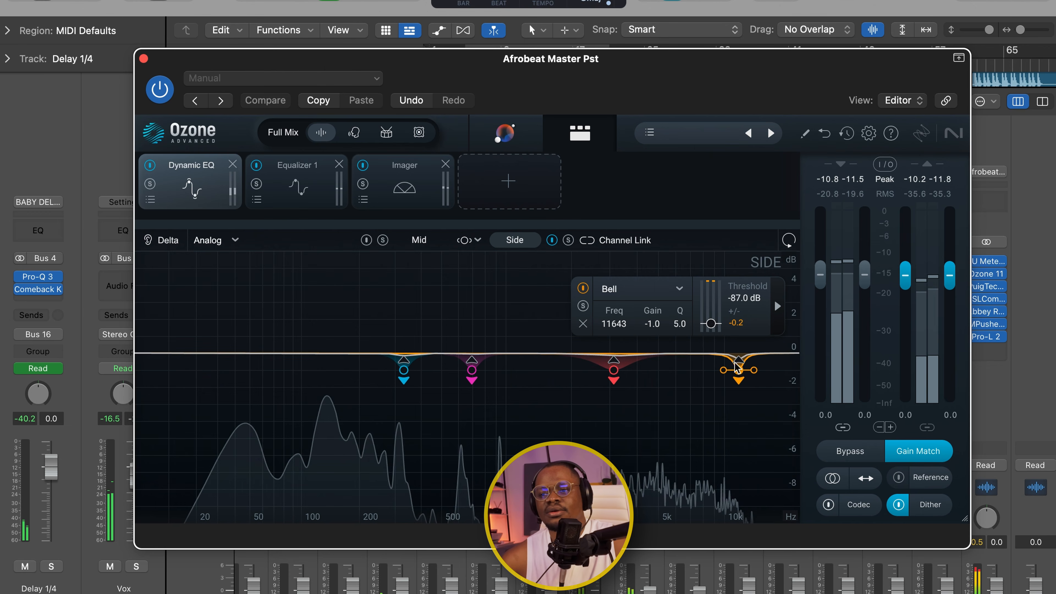
left_click(584, 306)
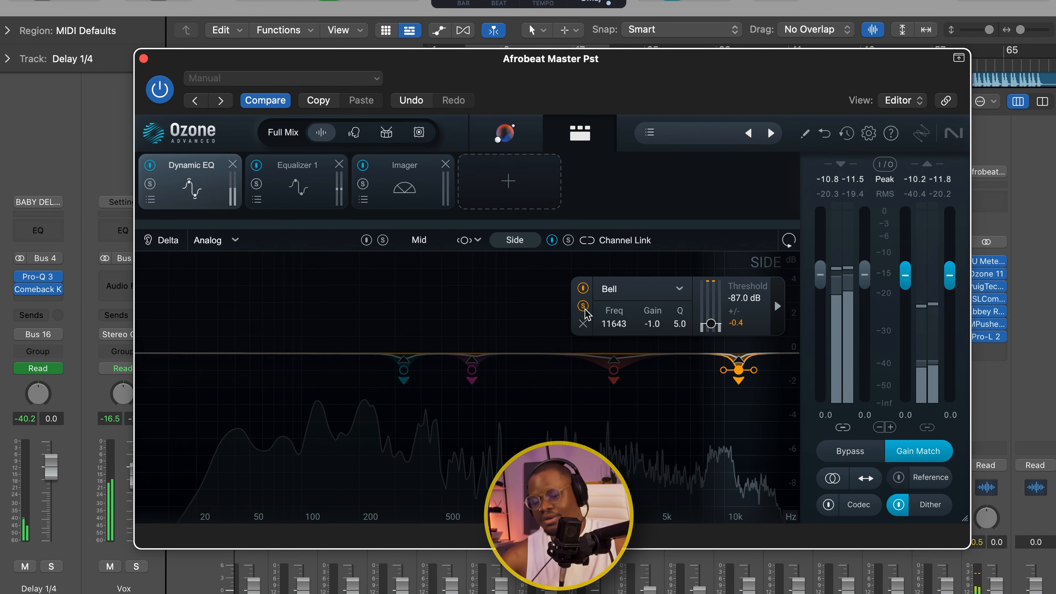
left_click(584, 306)
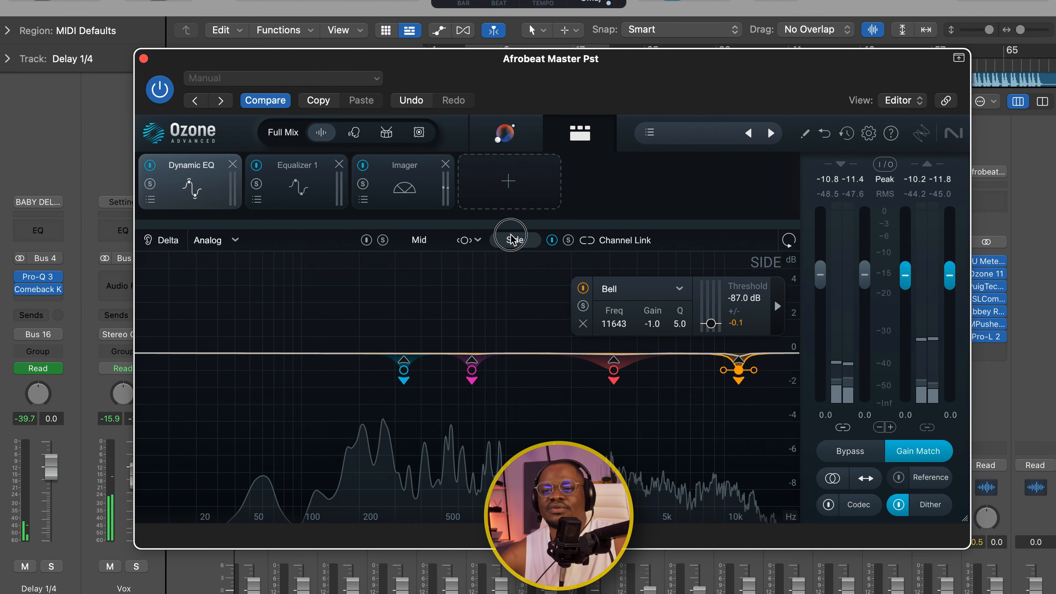
- Audition the Dynamic EQ's 332 Hz band on the Mid channel in solo, ending with solo off and playback stopped
left_click(421, 240)
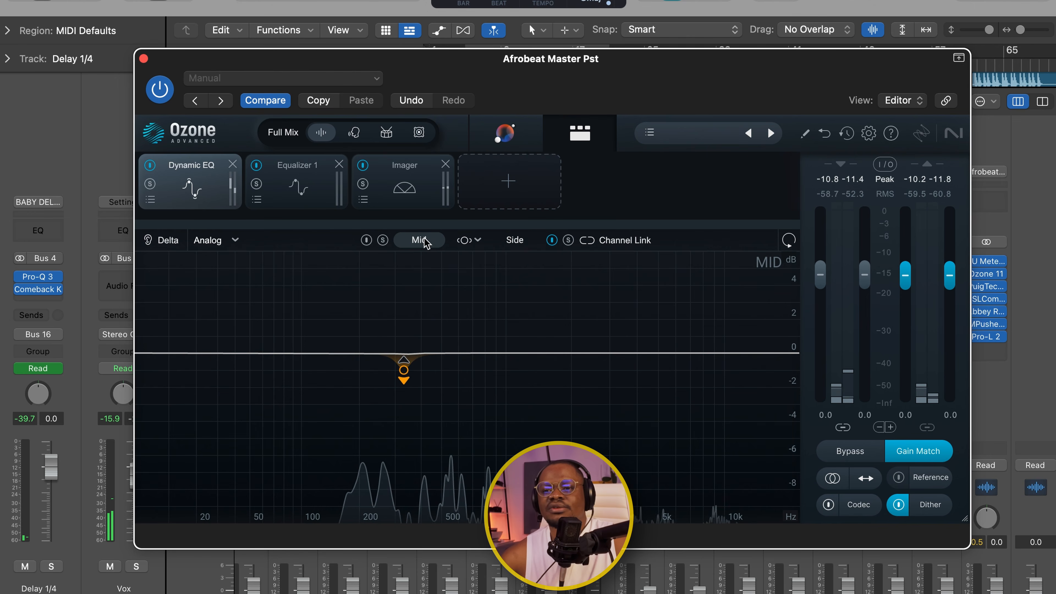
left_click(404, 370)
left_click(309, 307)
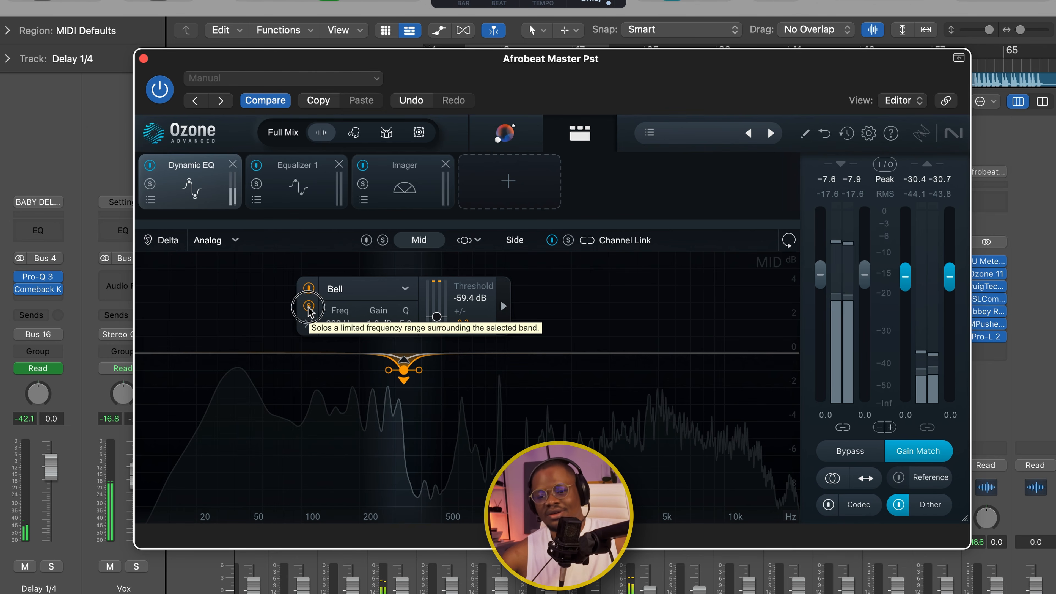
left_click(309, 307)
key("space")
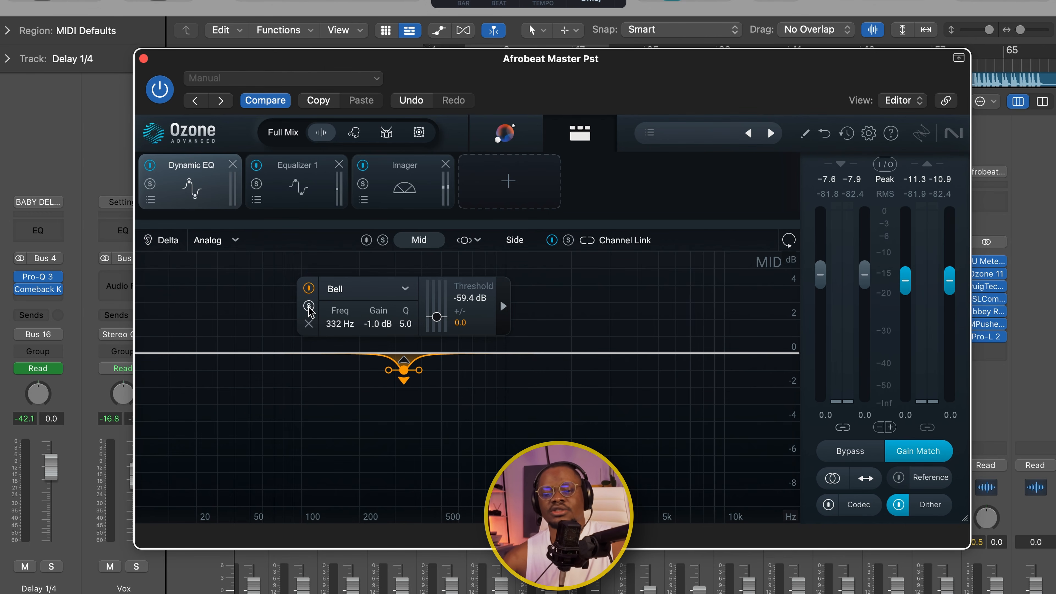
- Open the Equalizer 1 module and audition its 60 Hz bell band in solo during playback
left_click(340, 200)
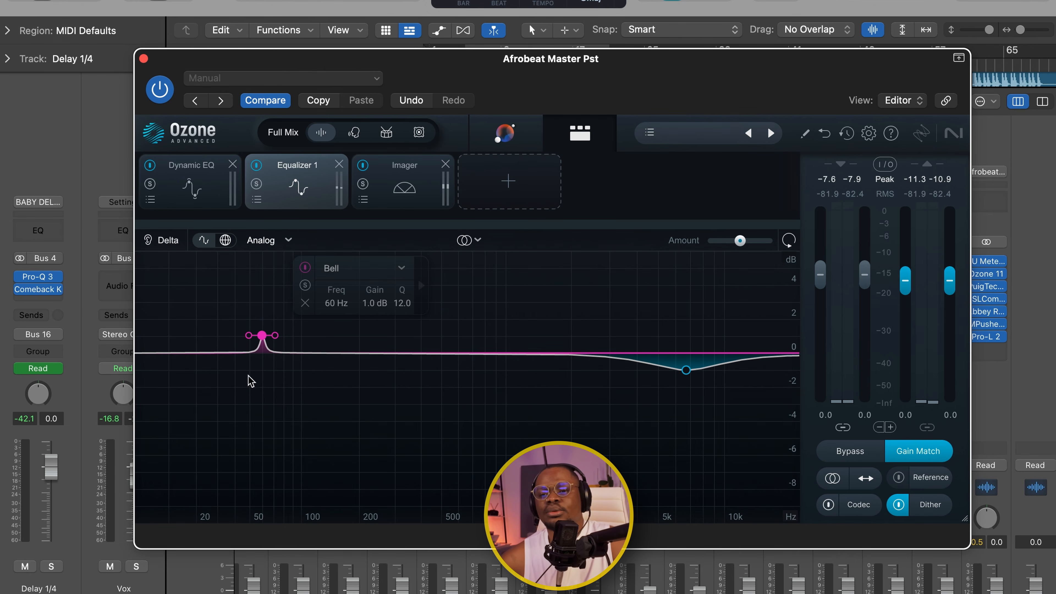
key("space")
left_click(305, 286)
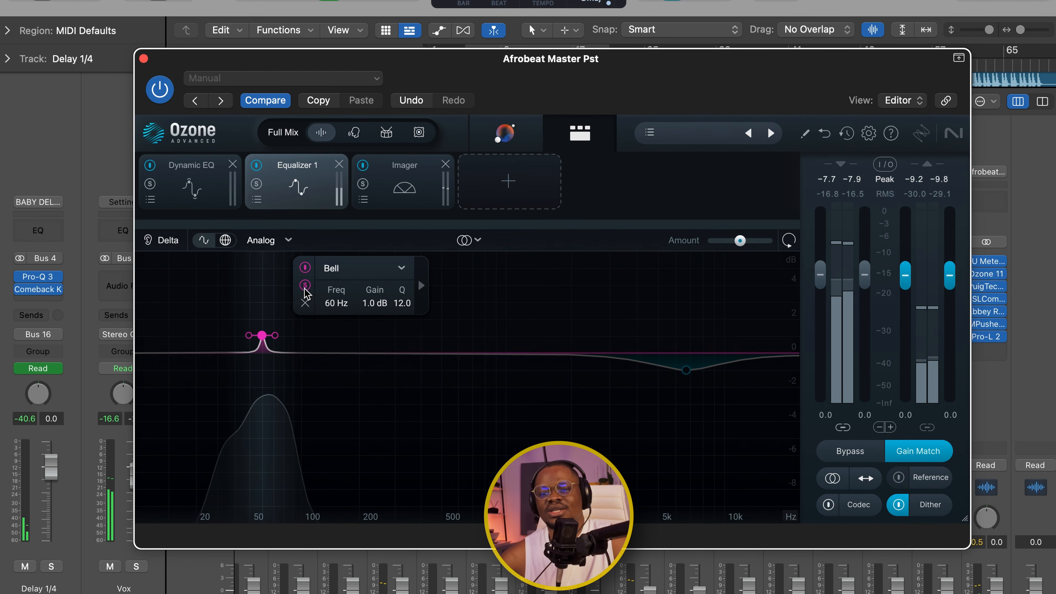
left_click(305, 286)
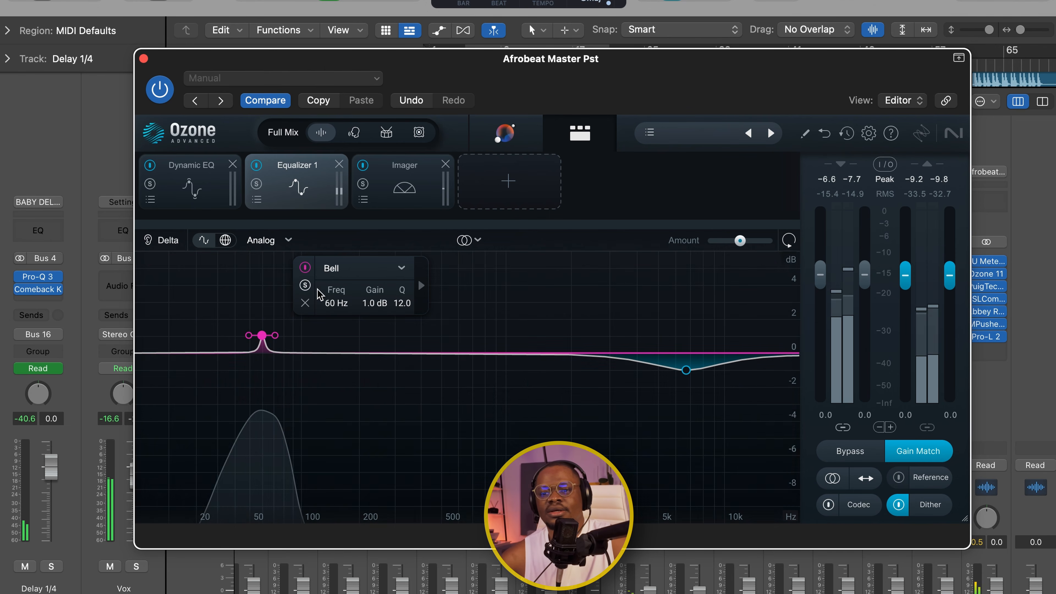
- Audition Equalizer 1's 6717 Hz bell band in solo, and play the full mix with solo off for comparison
left_click(686, 370)
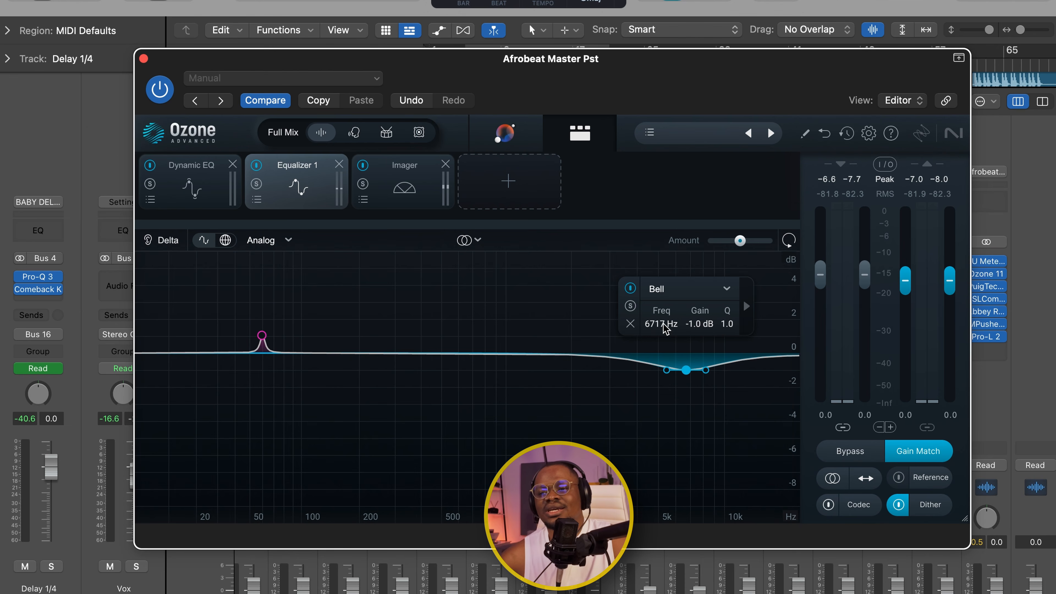
left_click(631, 306)
key("space")
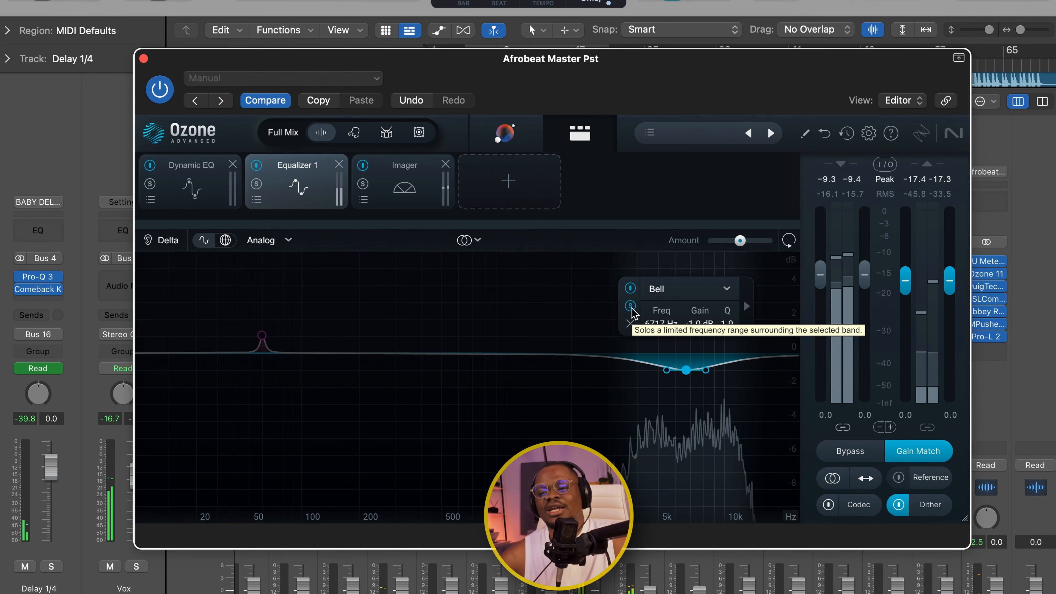
key("space")
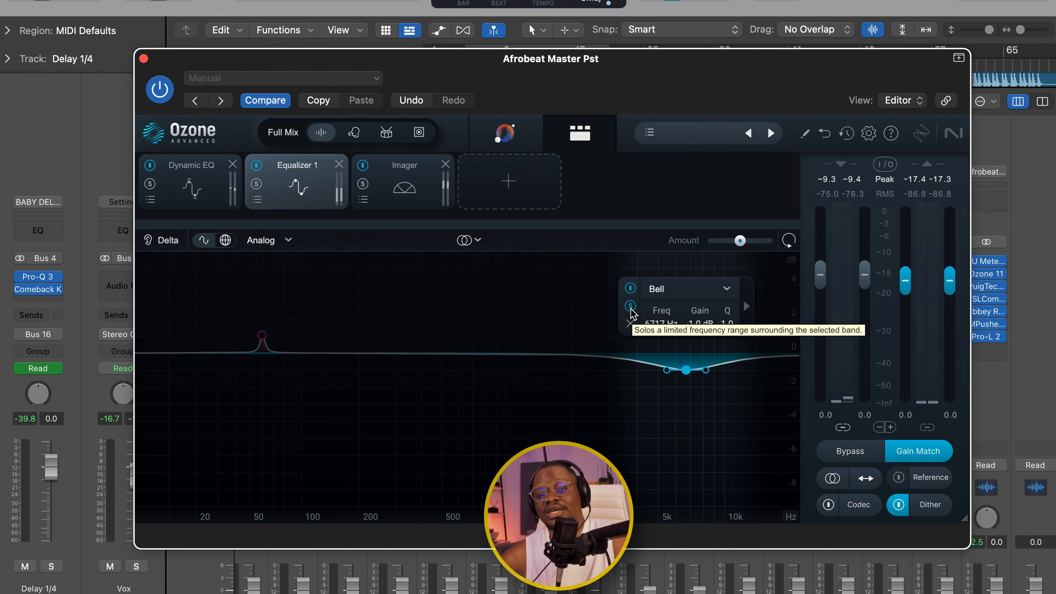
left_click(630, 307)
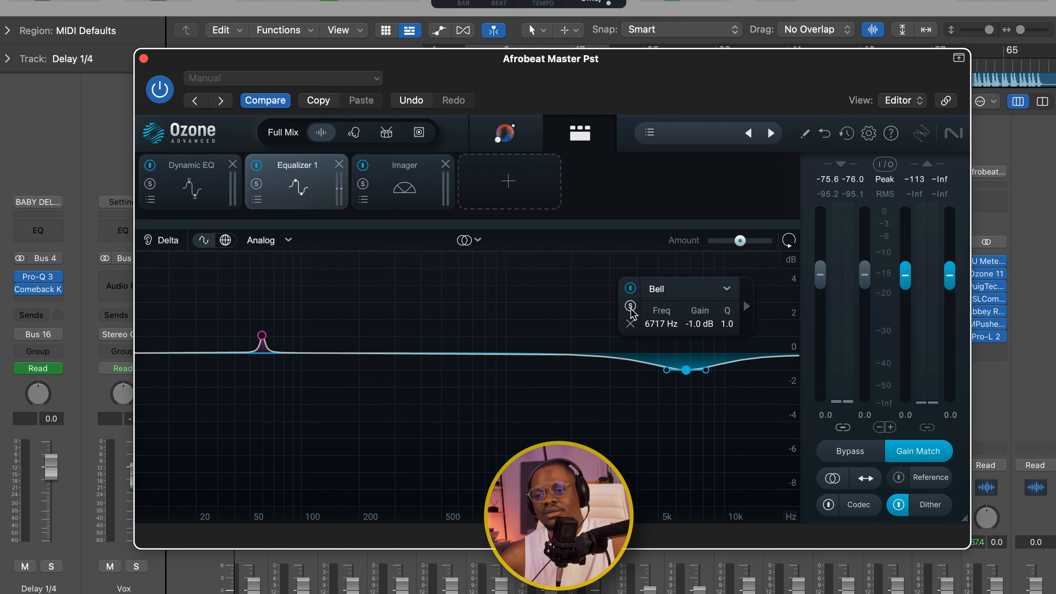
key("space")
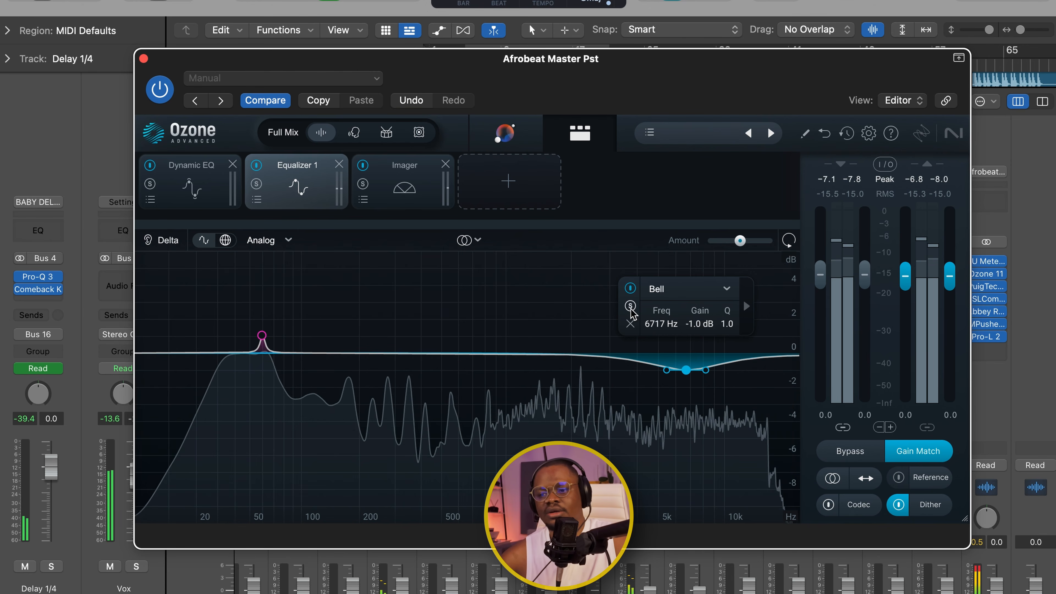
key("space")
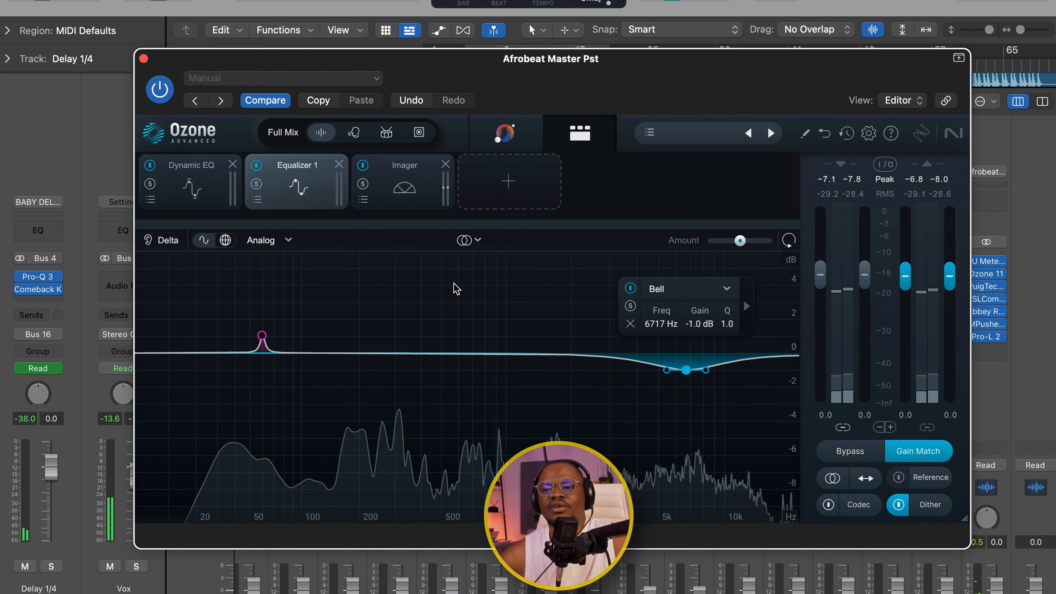
- In the Imager module, set the stereo width of band 3 to 33 and band 4 to 53
left_click(405, 188)
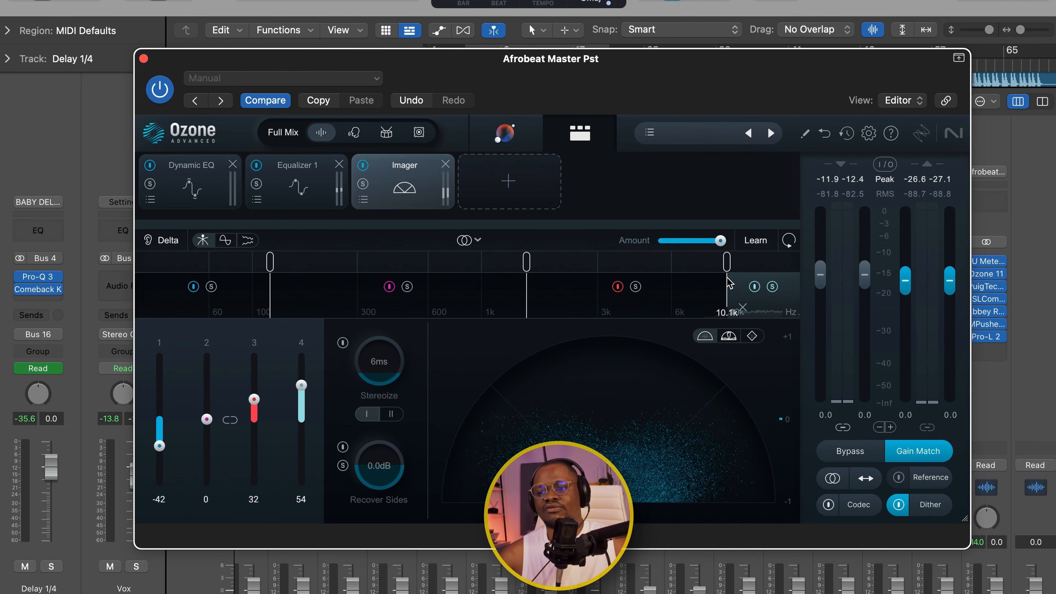
left_click_drag(302, 386, 255, 402)
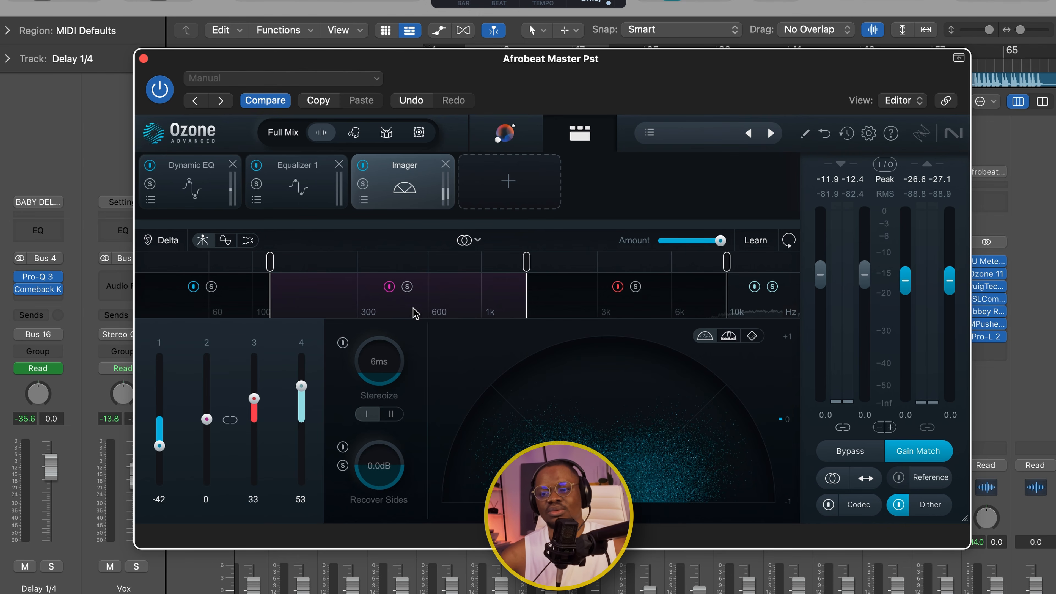
left_click(246, 293)
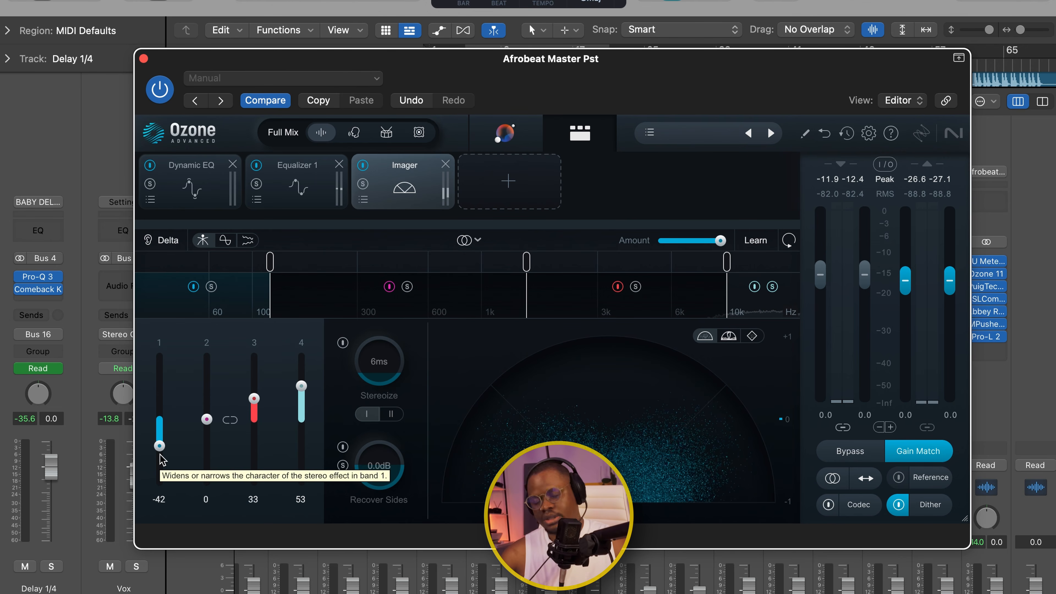
- Play the mix to check its stereo image in the Imager, repositioning the Ozone window meanwhile, and stop playback
key("space")
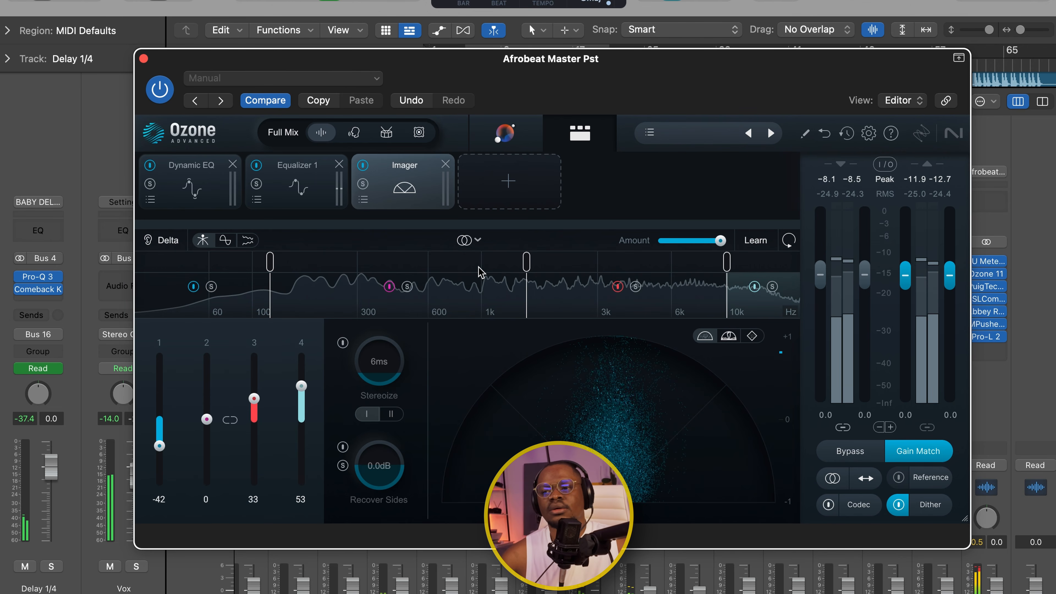
left_click(619, 80)
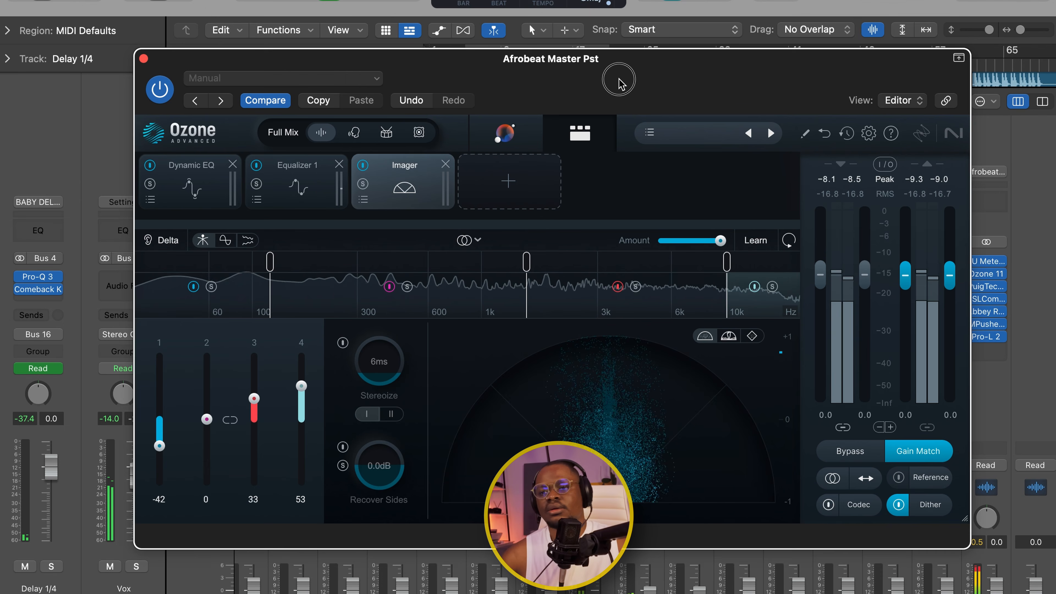
left_click_drag(619, 79, 592, 57)
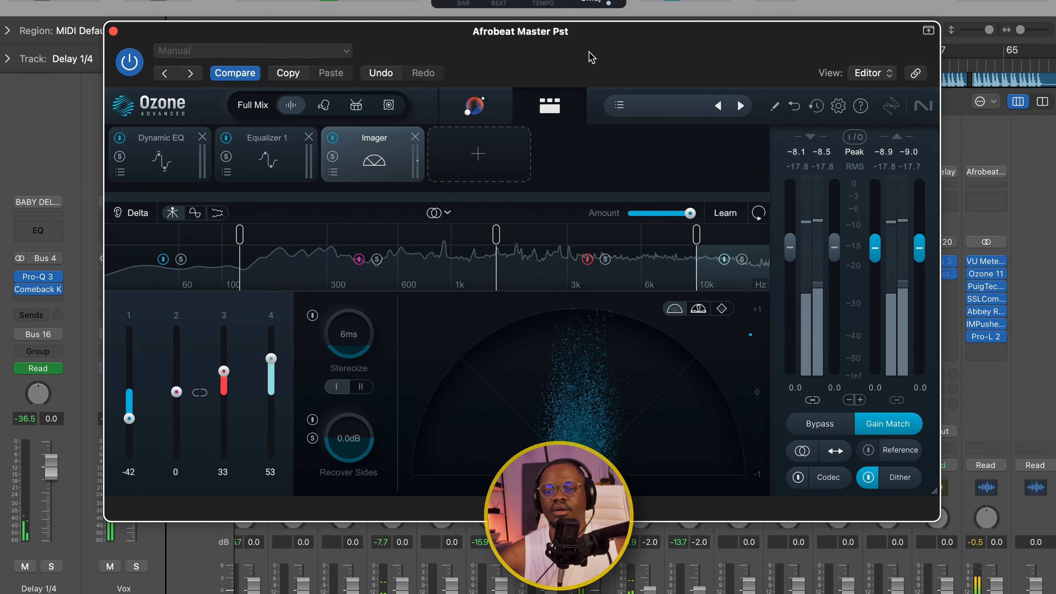
left_click_drag(592, 56, 592, 78)
key("space")
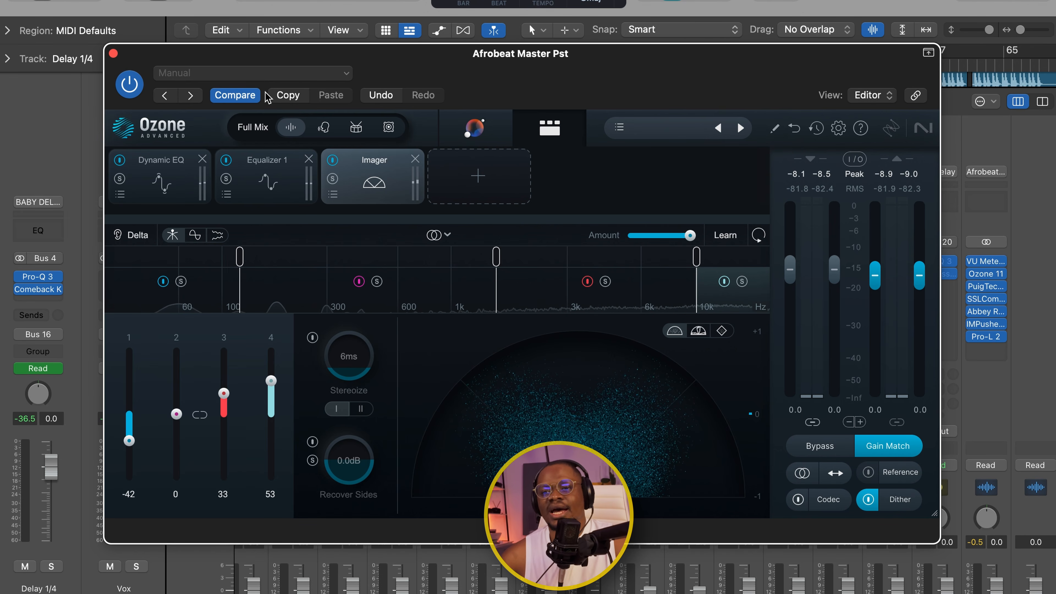
- Close Ozone and open the PuigTec EQP1A from the master channel, moving its window clear for viewing
left_click(113, 53)
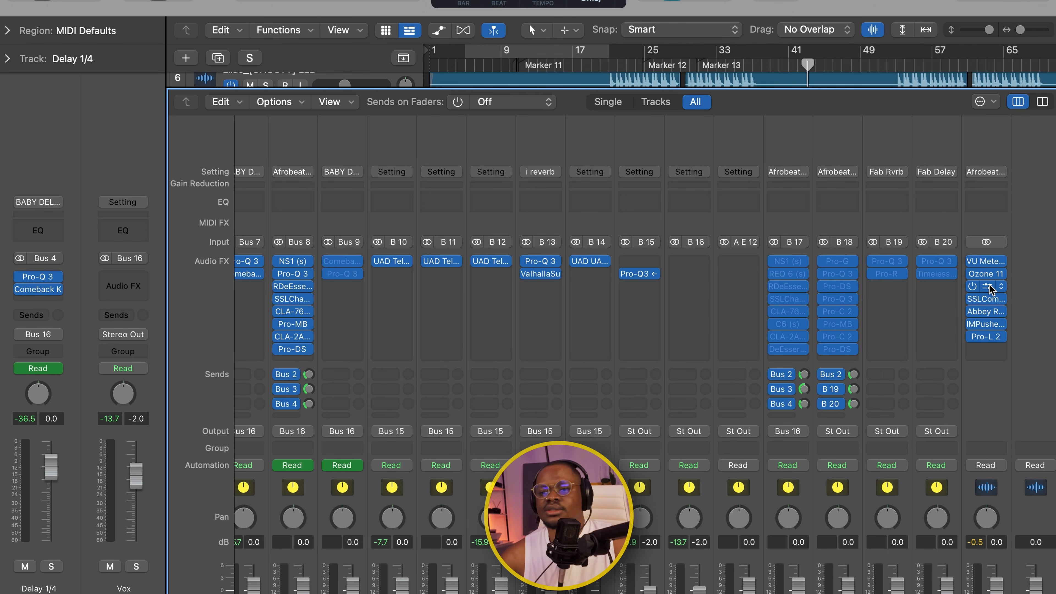
left_click(989, 287)
left_click_drag(682, 183, 534, 134)
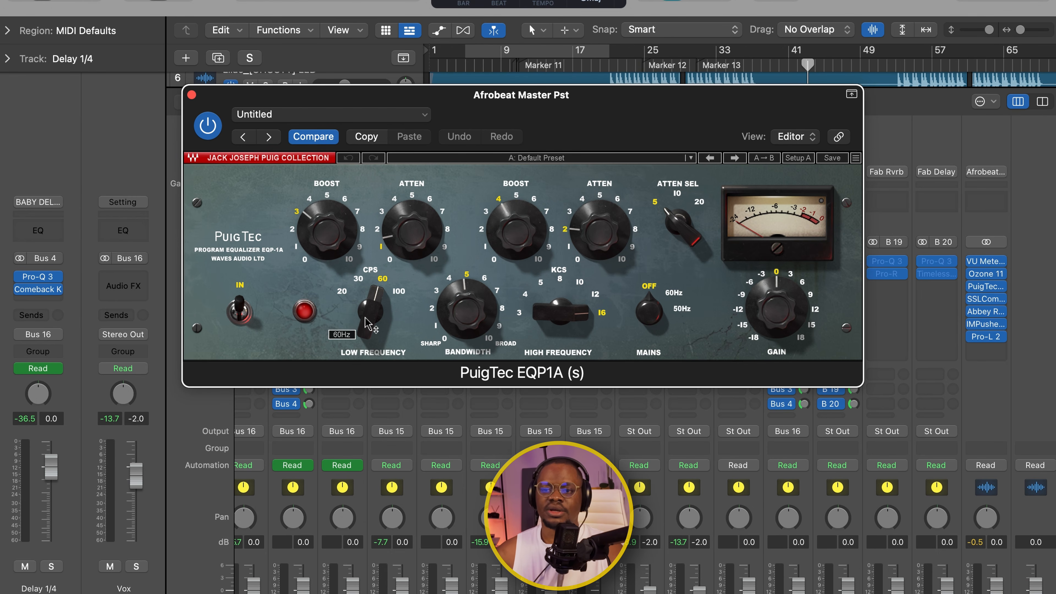
mouse_move(516, 240)
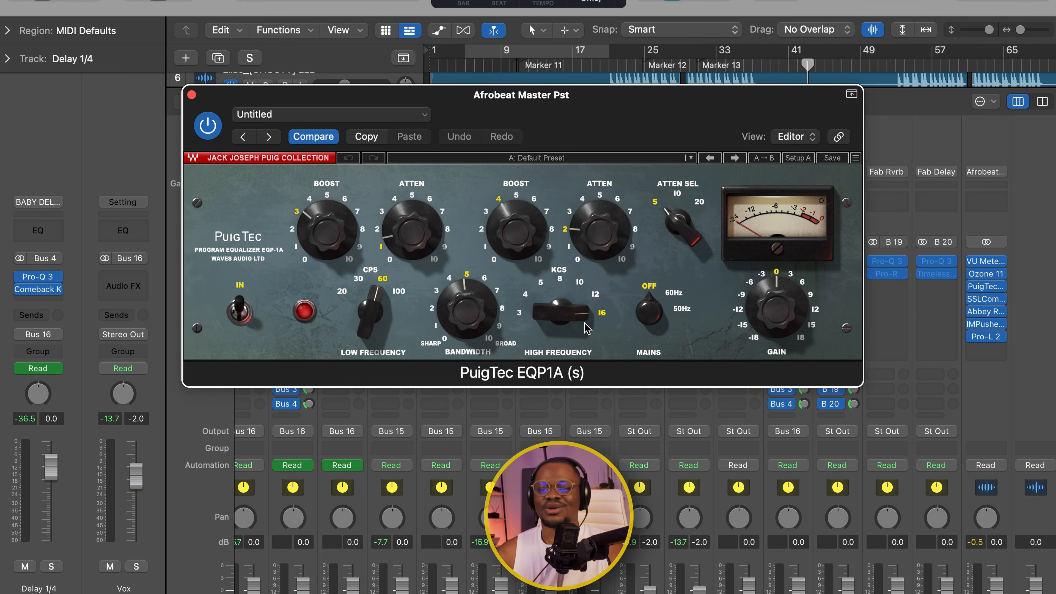
- Set the PuigTec EQP1A's bandwidth to 5.0 and compare the playing mix with the plugin bypassed and enabled
left_click_drag(463, 324, 462, 328)
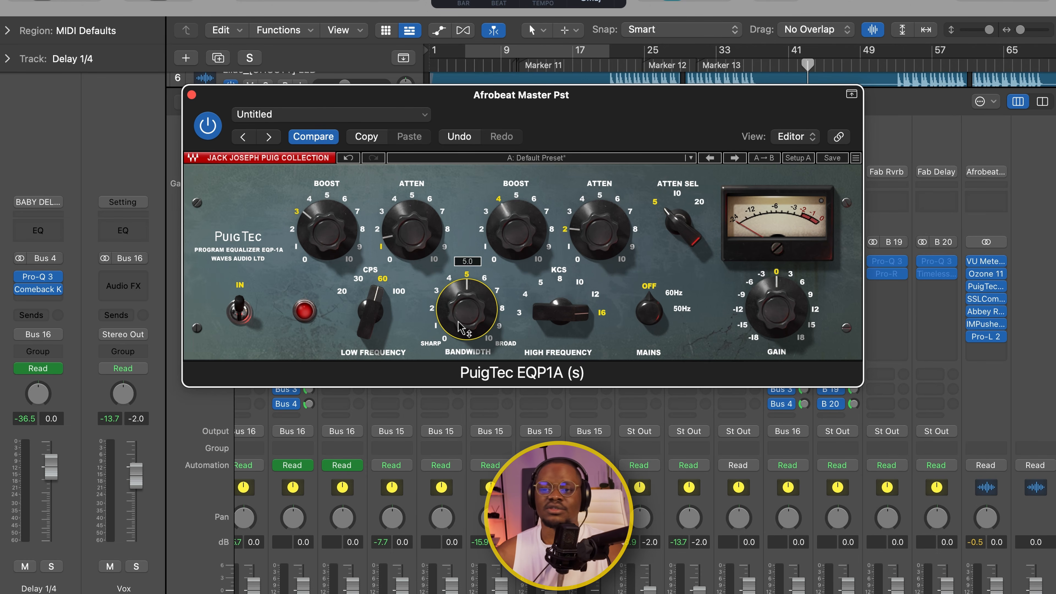
left_click_drag(462, 328, 457, 331)
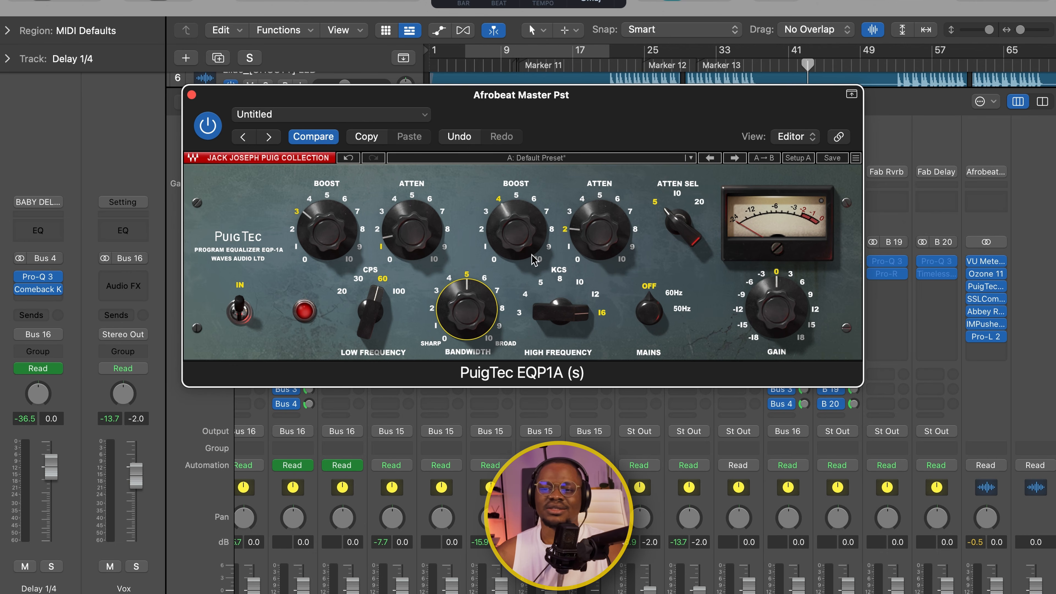
left_click(215, 129)
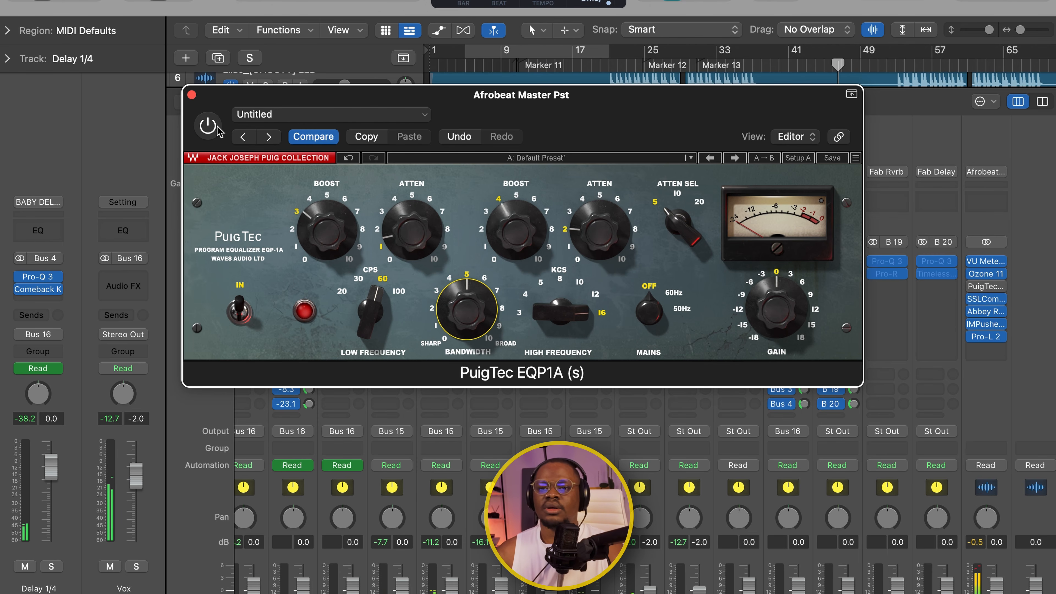
left_click(217, 126)
left_click(832, 61)
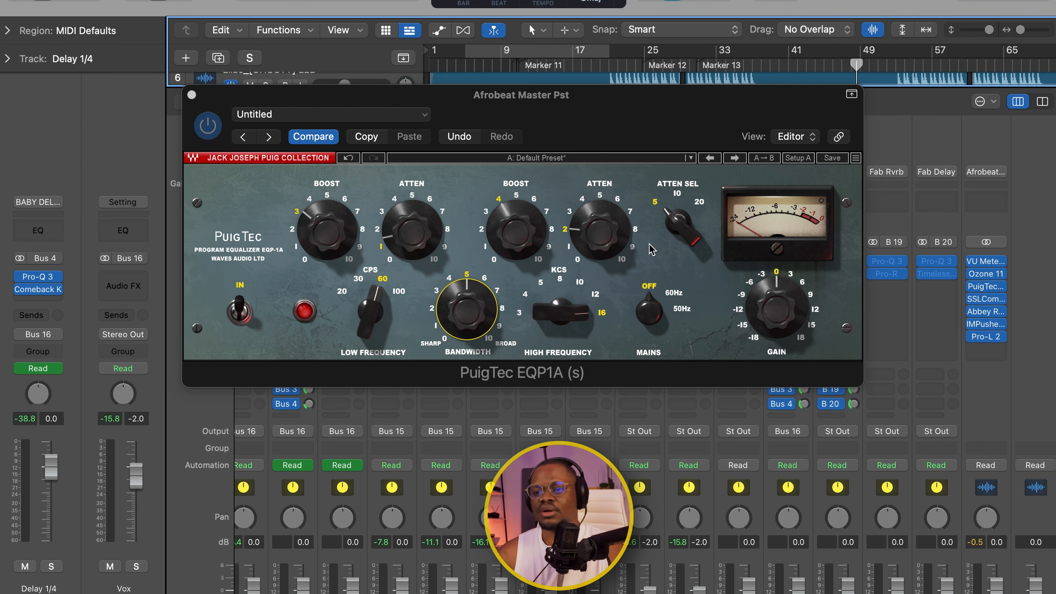
- Close the PuigTec EQP1A, open the SSLComp on the master channel and set its threshold to 13.0
left_click(191, 95)
mouse_move(983, 302)
left_click(984, 303)
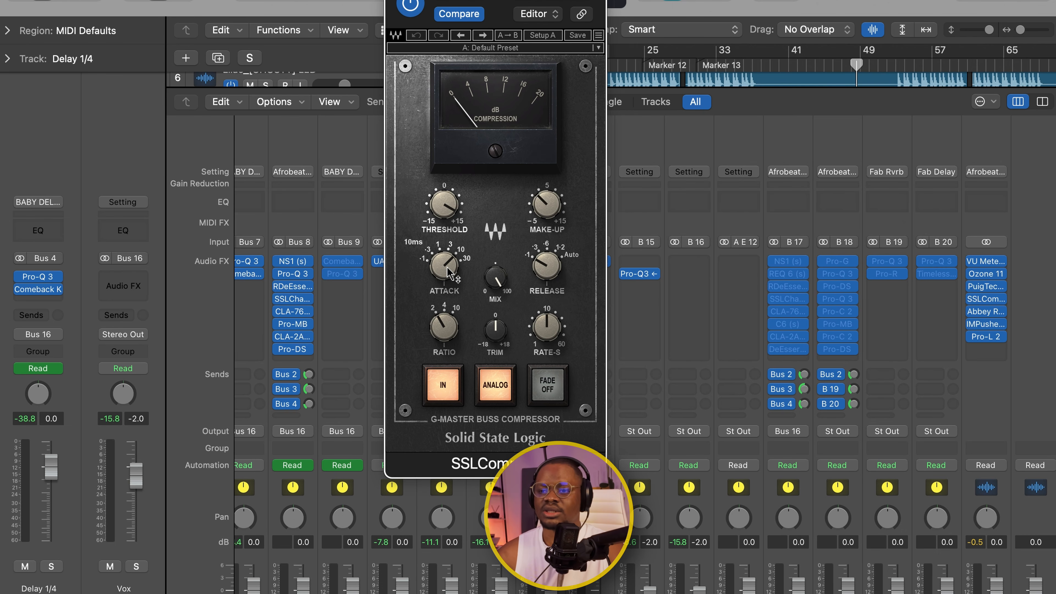
left_click_drag(449, 206, 450, 211)
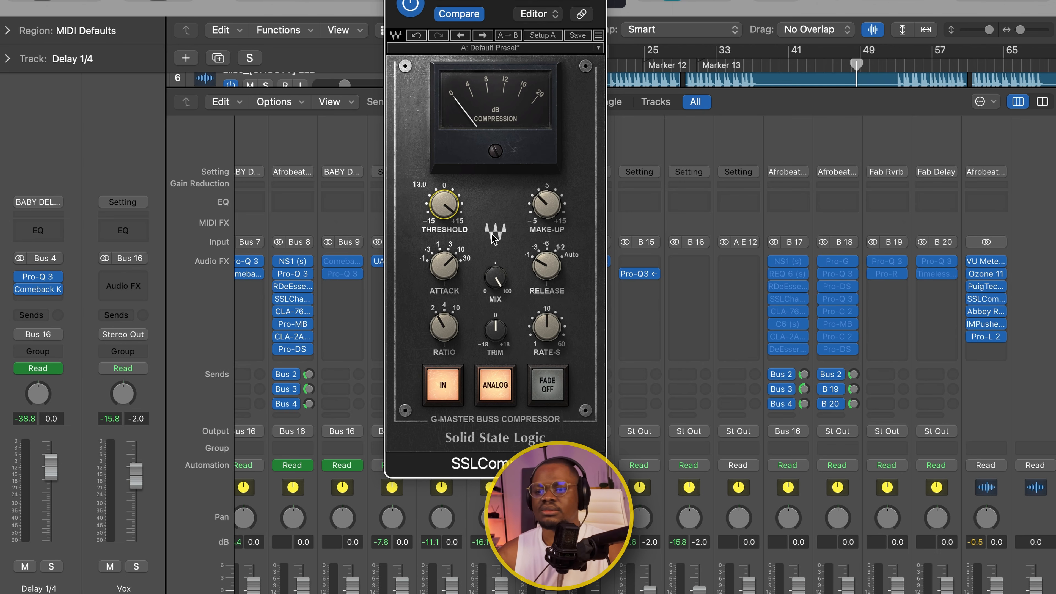
- Go over the SSL bus compressor's release, ratio and make-up settings
left_click(545, 265)
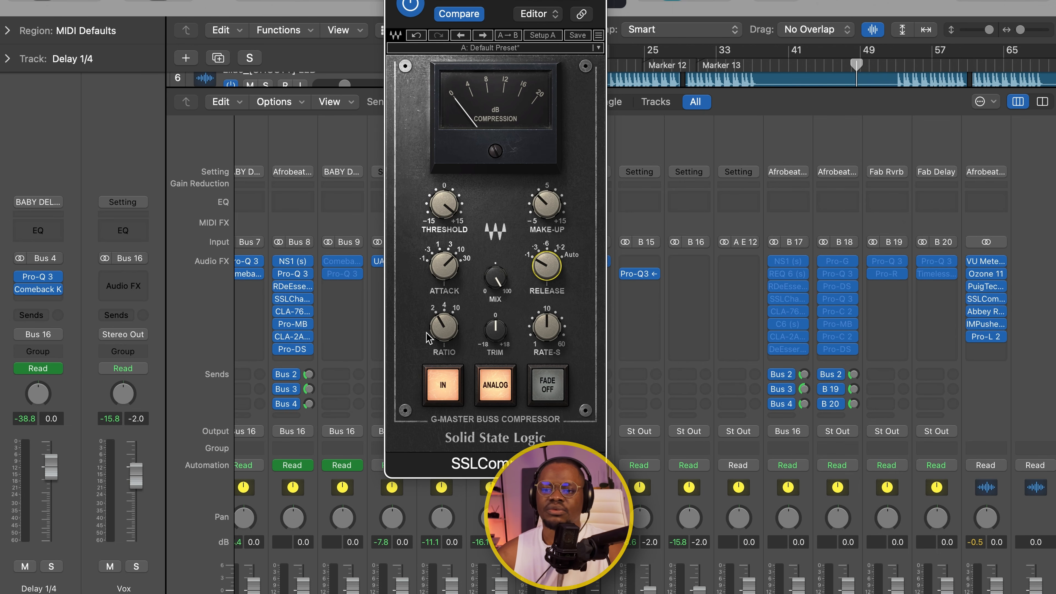
left_click(443, 329)
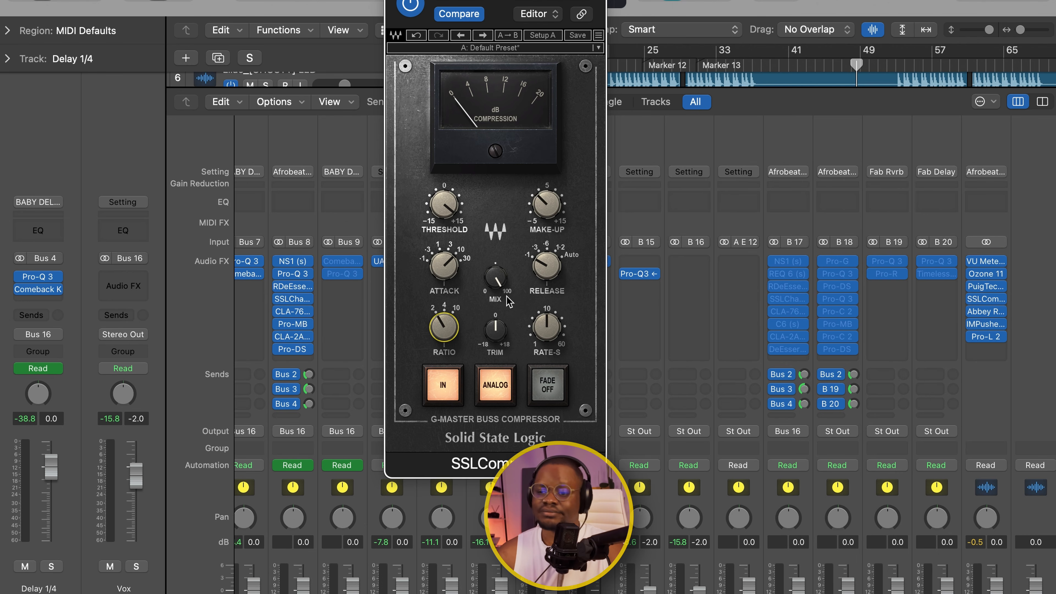
left_click(547, 204)
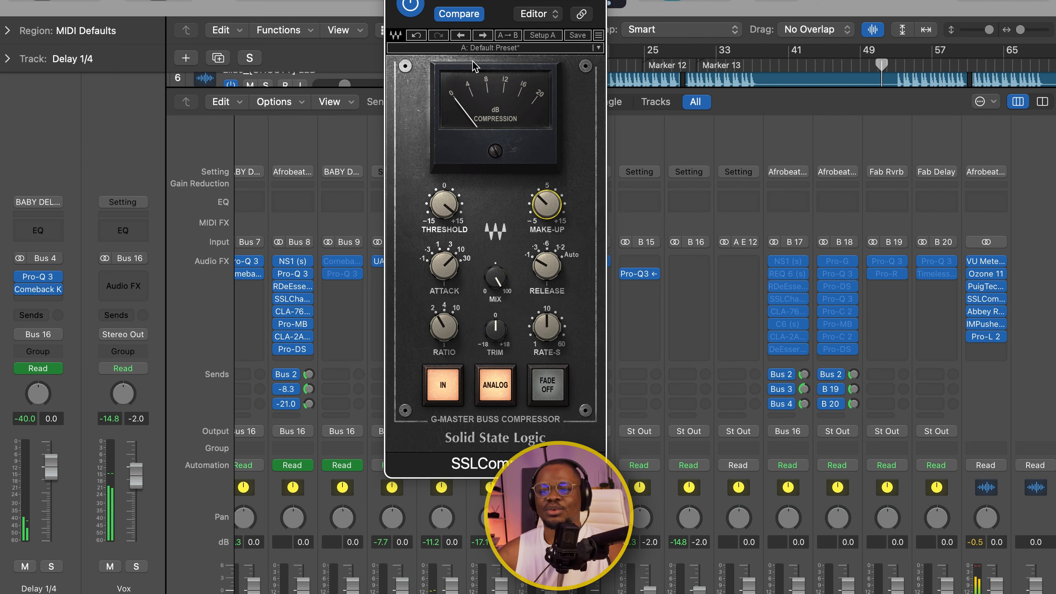
- Replace the SSLComp window with the master channel's Infected Mushroom Pusher and set its Magic amount to 68.2
key("super+w")
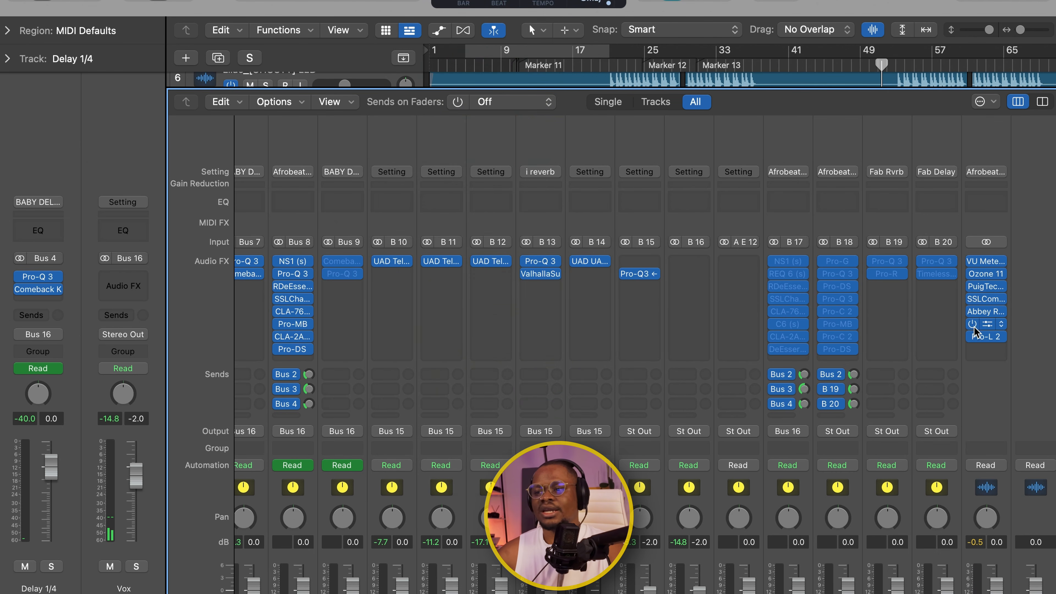
left_click_drag(582, 81, 605, 11)
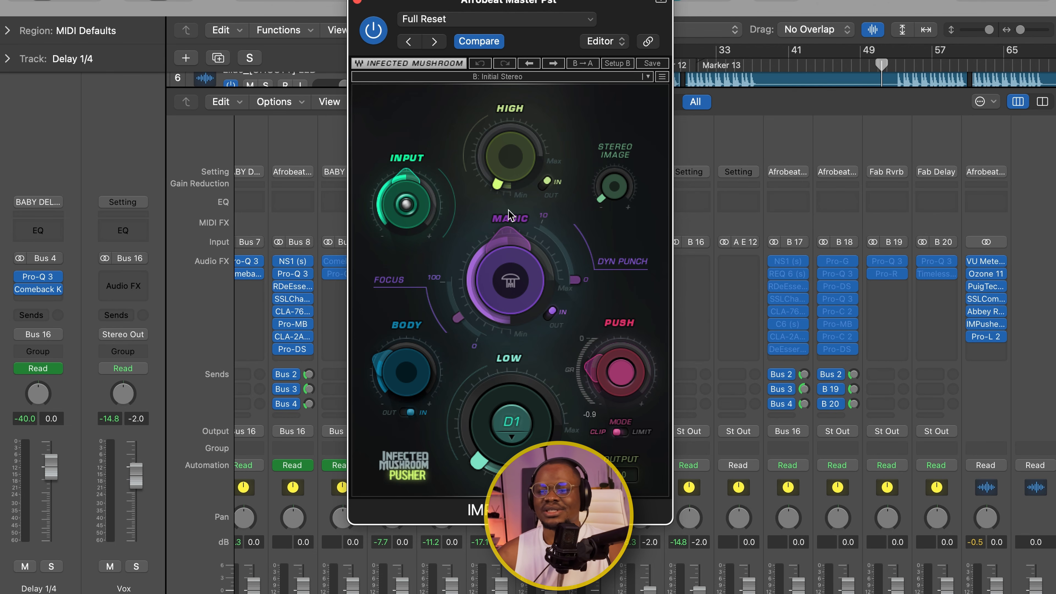
mouse_move(511, 238)
left_click_drag(512, 238, 512, 232)
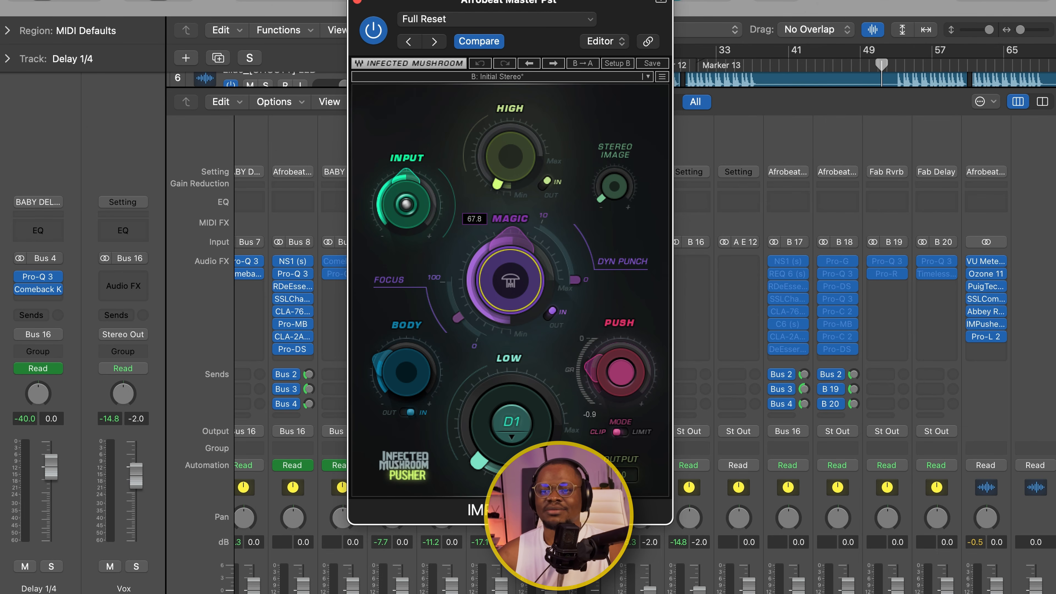
- Examine the Infected Mushroom Pusher's Focus, Body, Low, High and Push settings
mouse_move(458, 318)
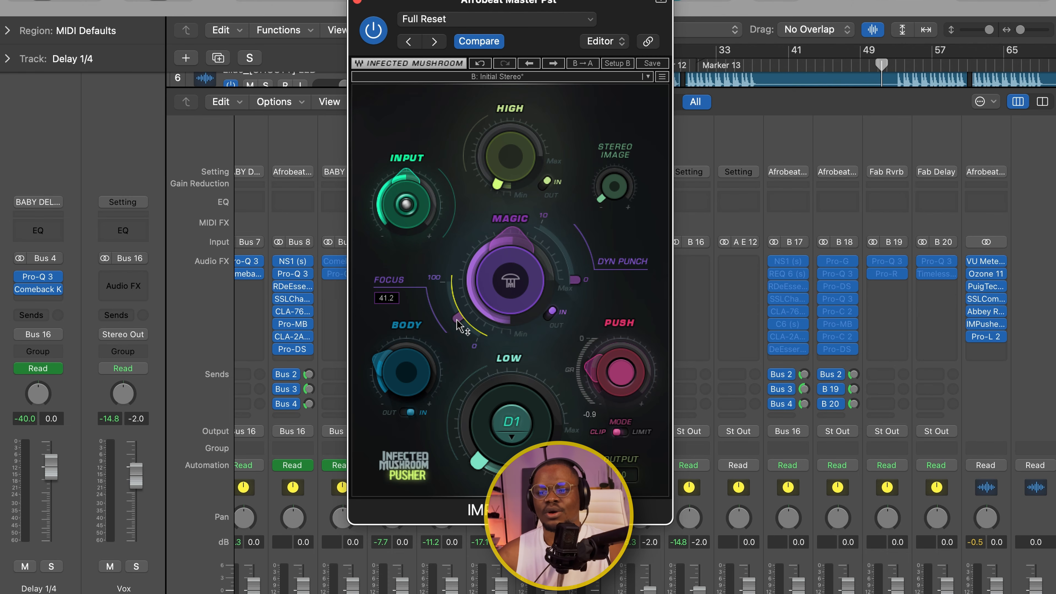
mouse_move(399, 385)
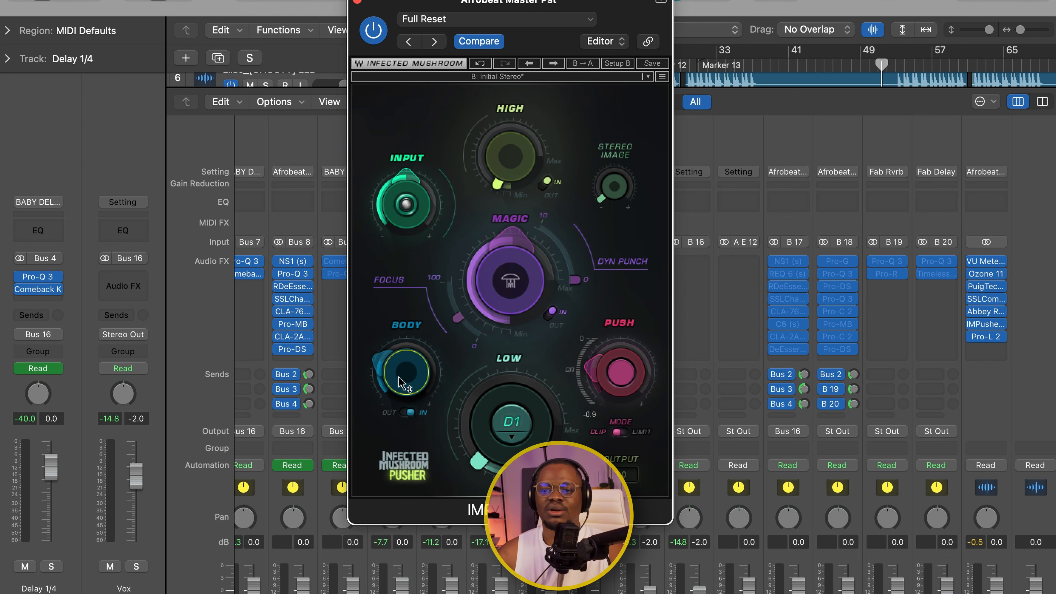
mouse_move(478, 465)
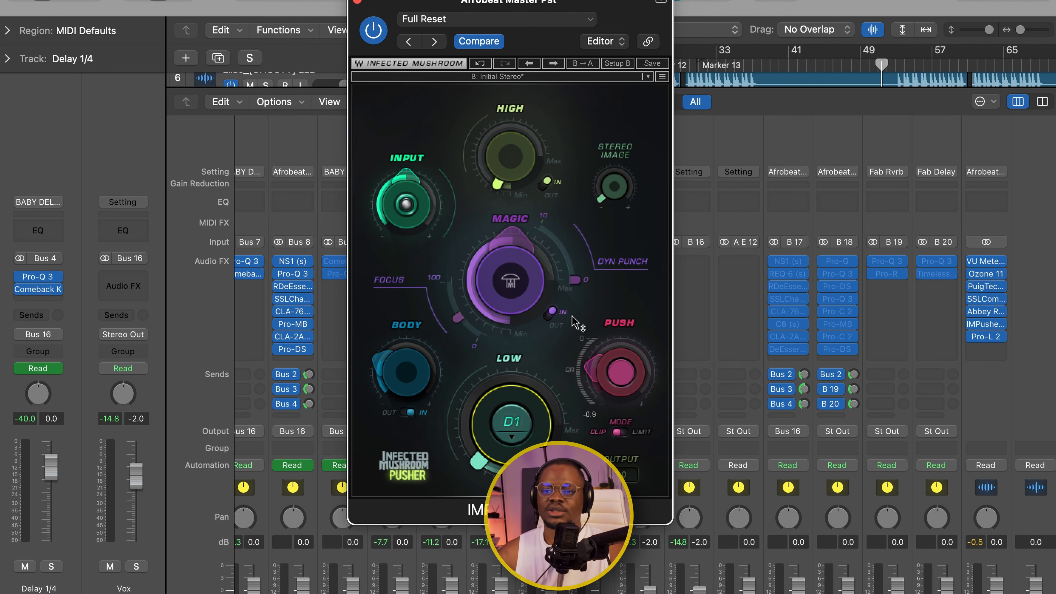
mouse_move(507, 175)
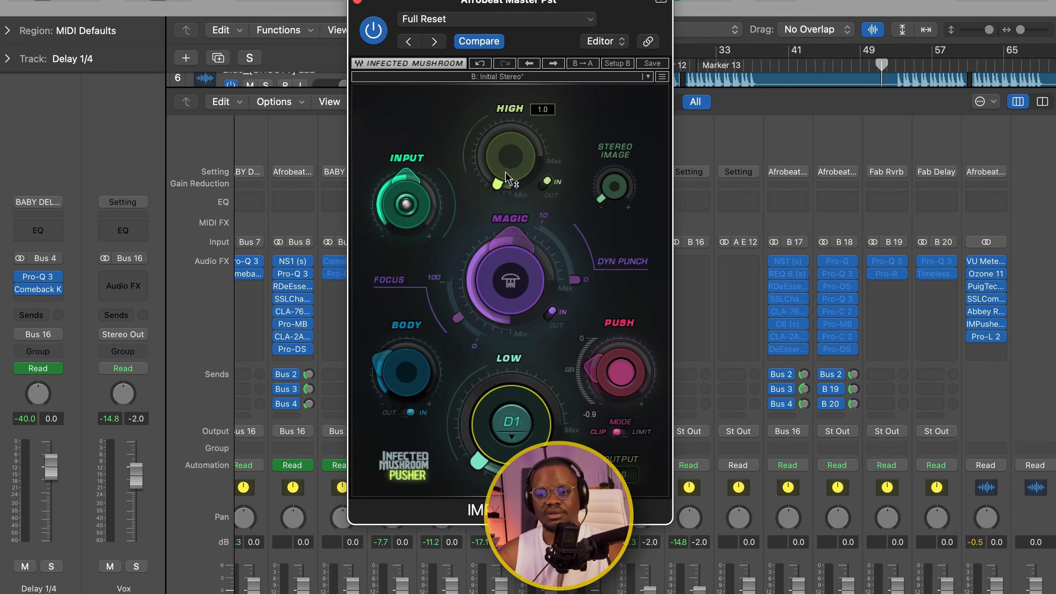
mouse_move(598, 381)
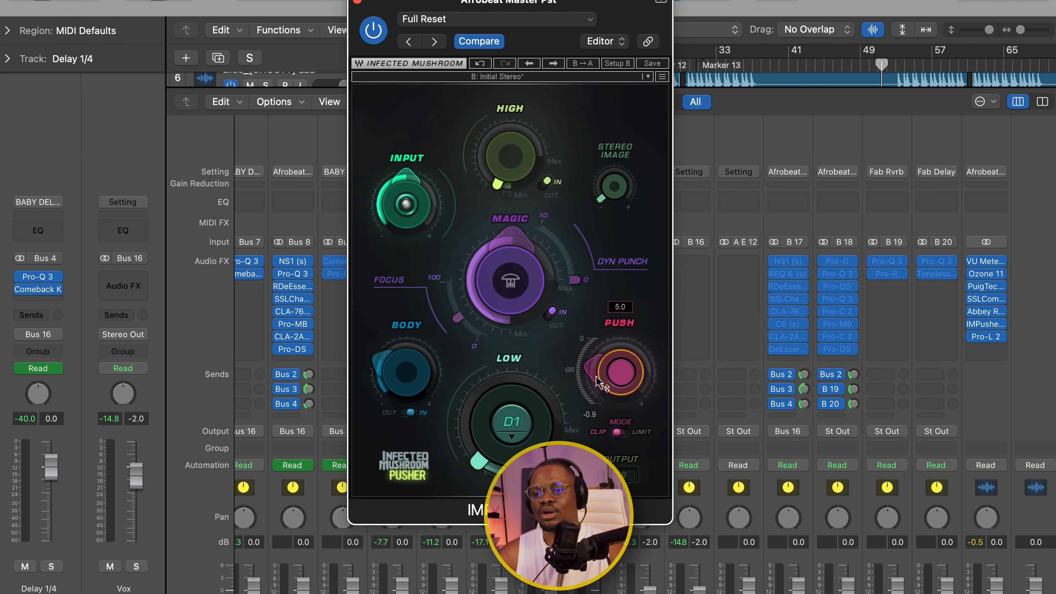
- Compare the playing mix with Infected Mushroom Pusher bypassed and enabled, and review its Magic setting
left_click(374, 32)
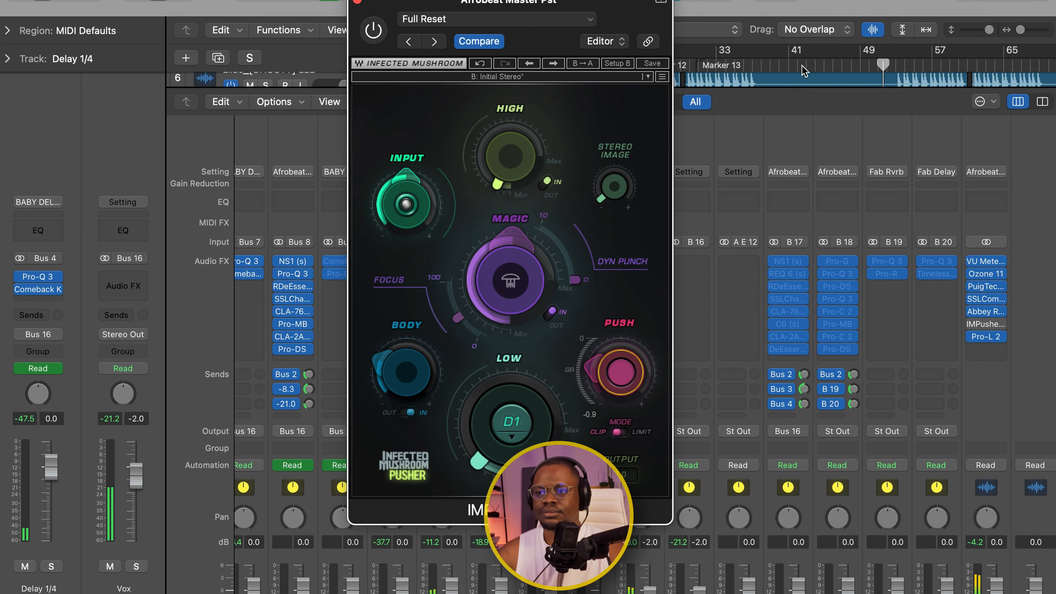
left_click(878, 66)
left_click(373, 30)
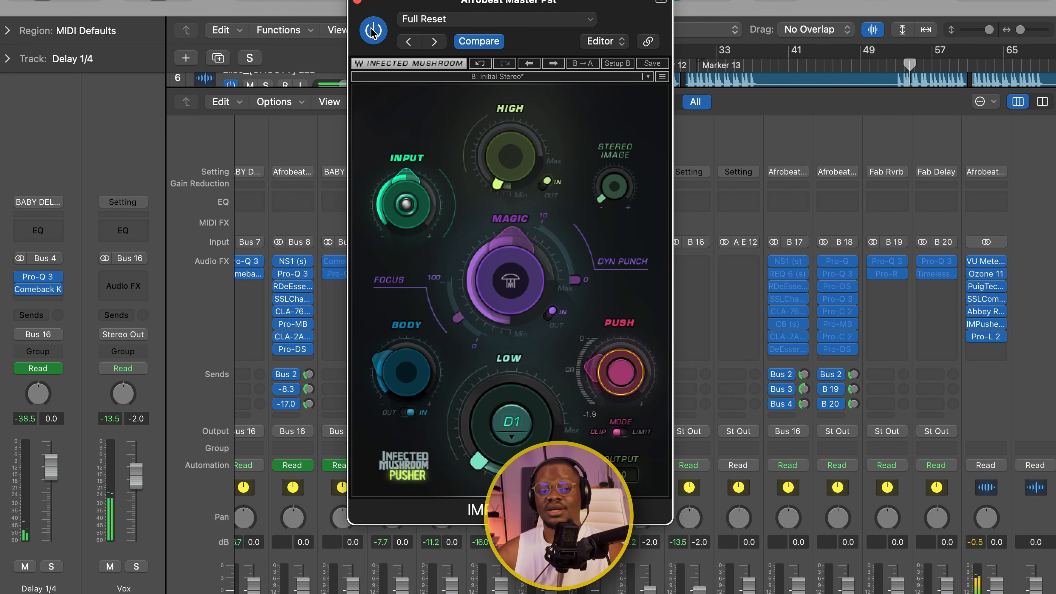
left_click_drag(601, 14, 640, 10)
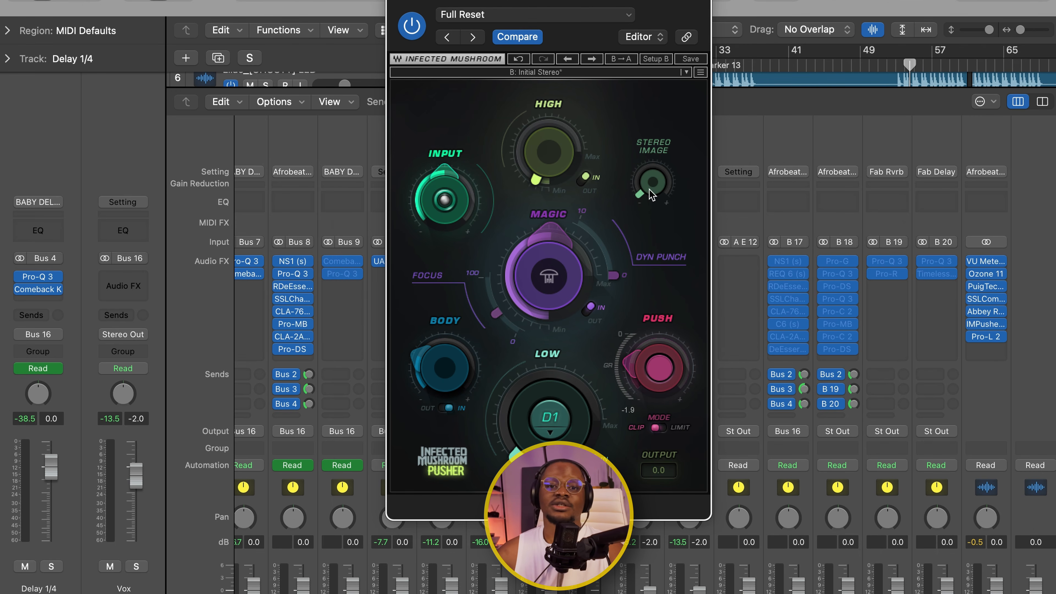
mouse_move(519, 265)
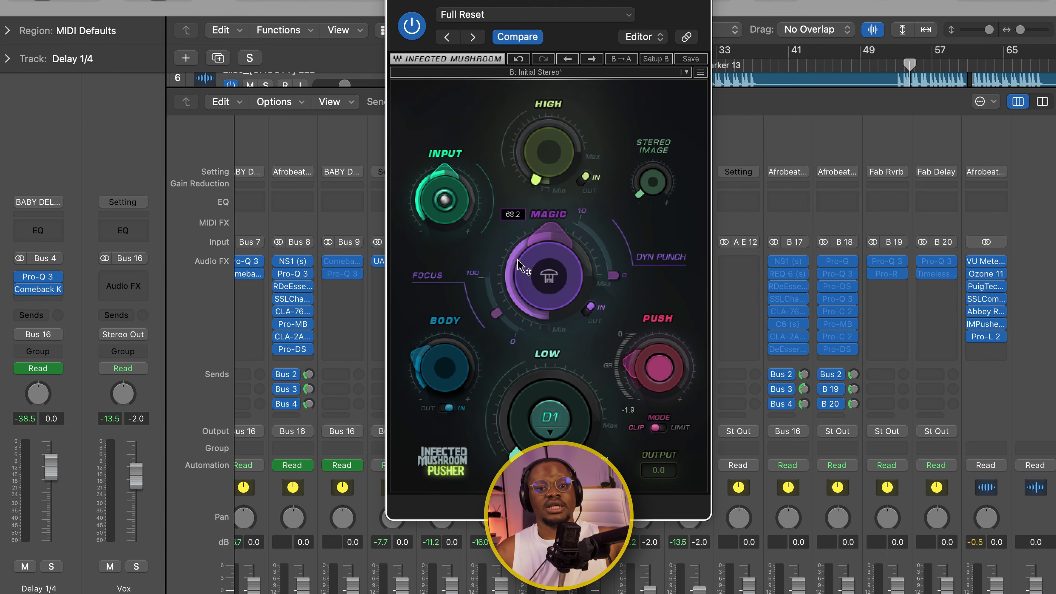
- Open Pro-L 2 from the master channel, reposition its window and close the Infected Mushroom Pusher window
key("super+w")
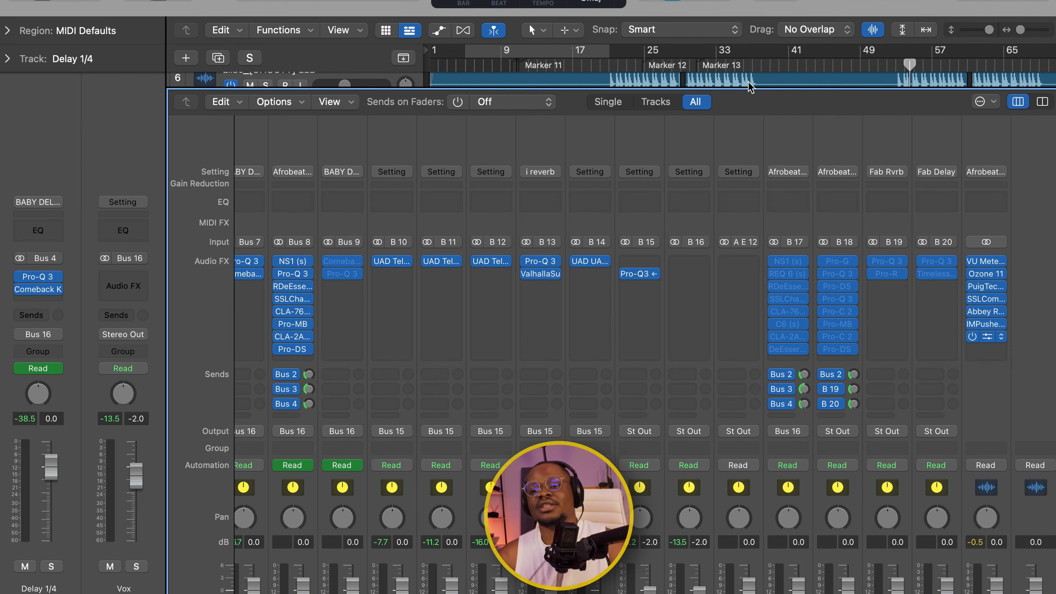
left_click(989, 340)
left_click_drag(683, 123, 517, 24)
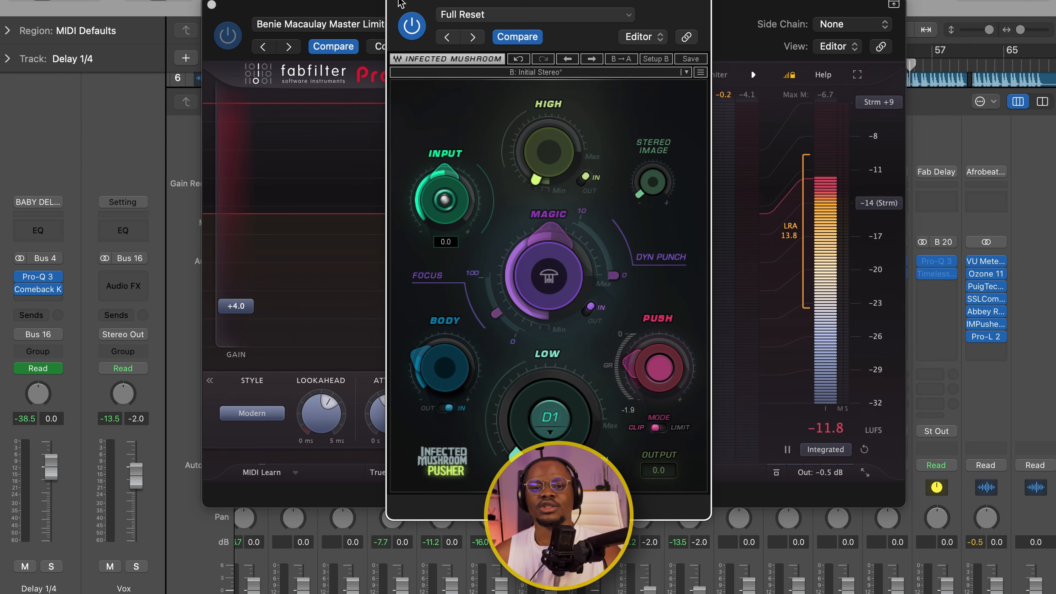
left_click(399, 2)
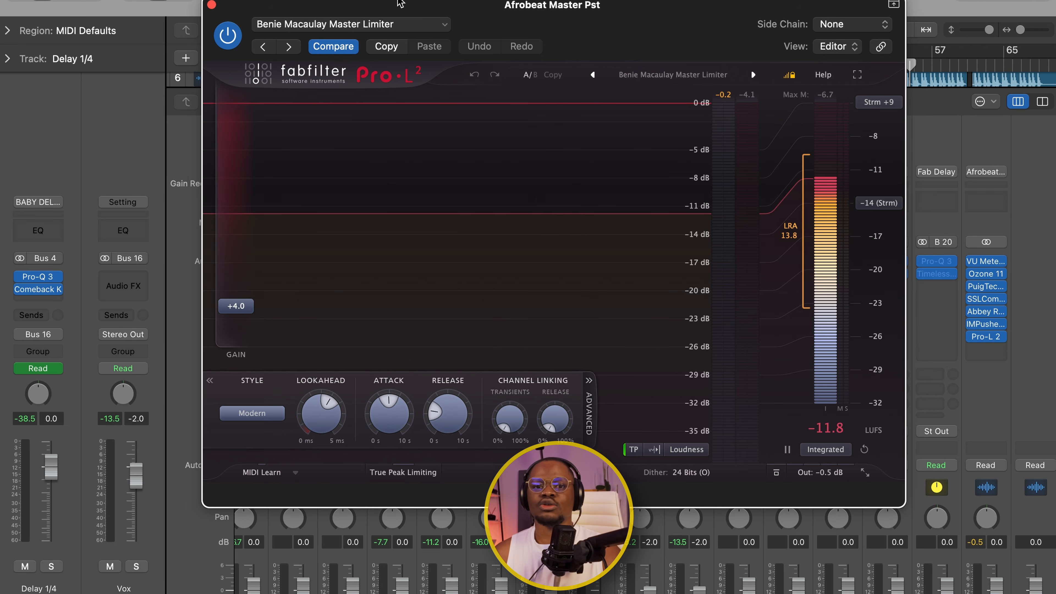
- Examine Pro-L 2's gain, true peak limiting, oversampling, dither and output level settings
mouse_move(243, 312)
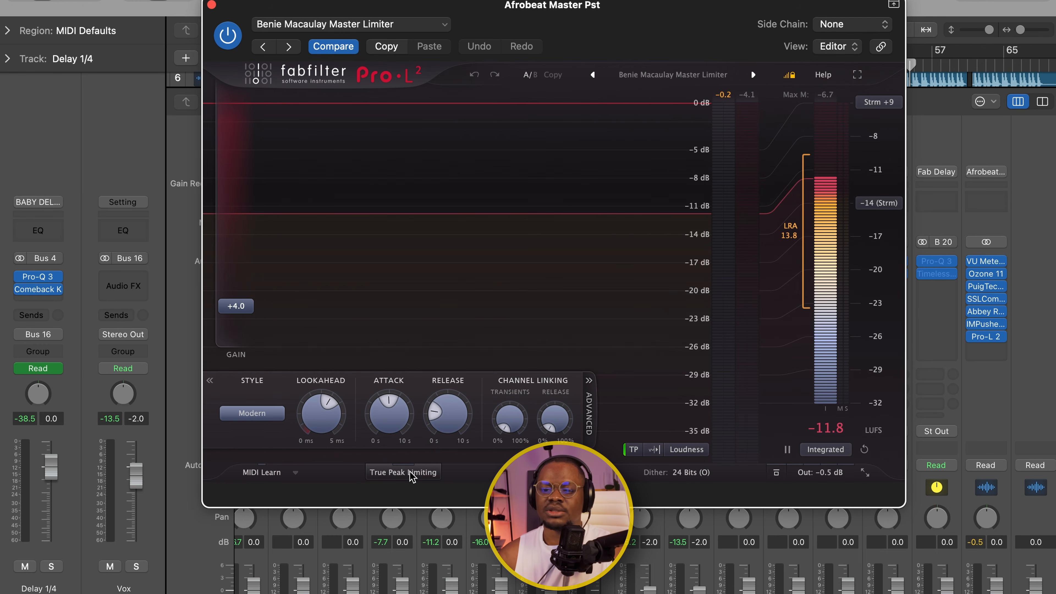
mouse_move(682, 475)
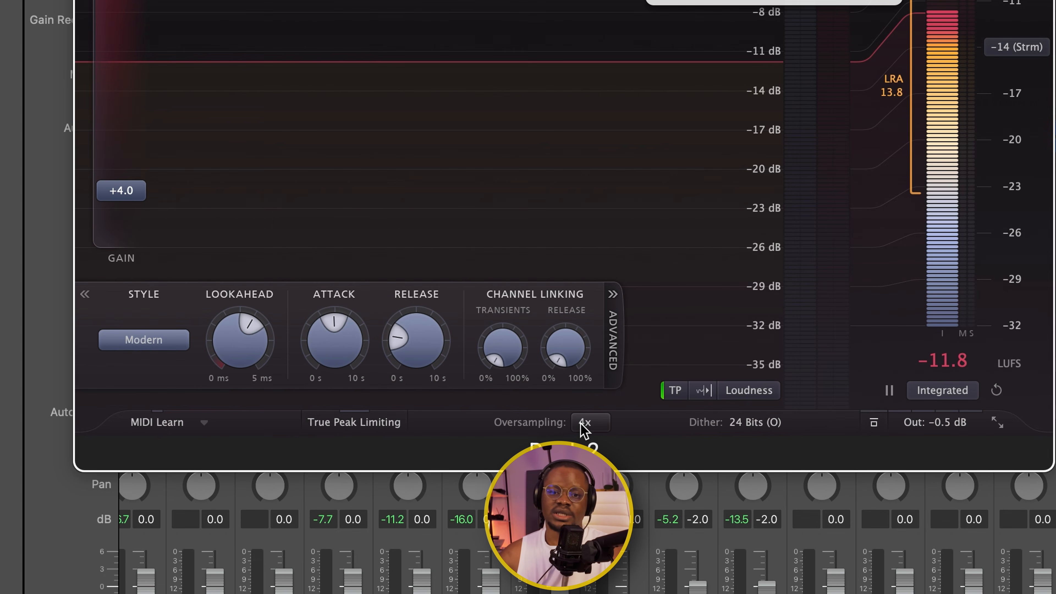
mouse_move(949, 428)
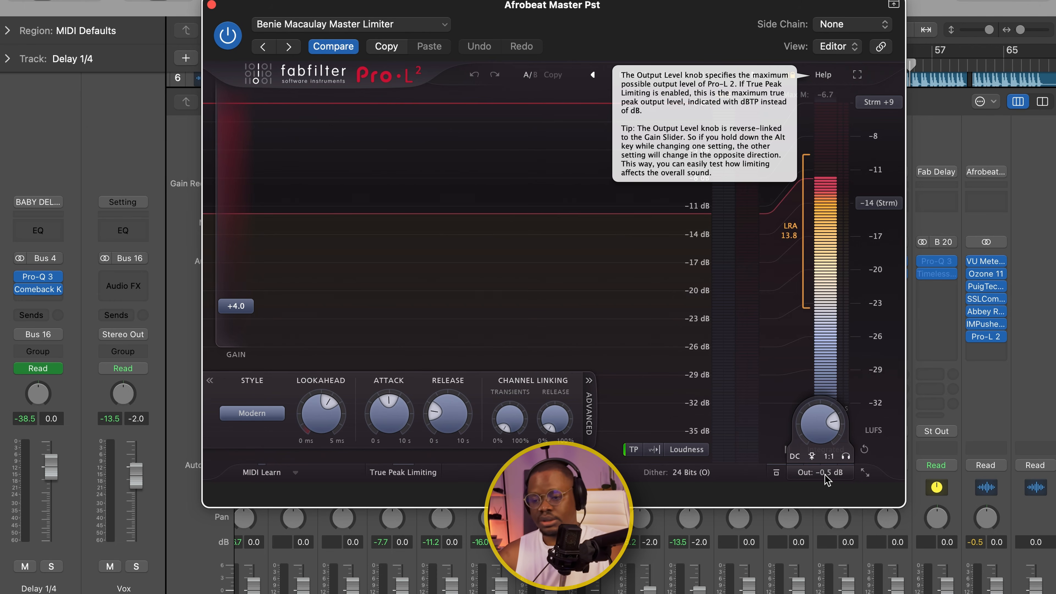
- Reset Pro-L 2's integrated loudness measurement and start playback to measure the mix
left_click(864, 450)
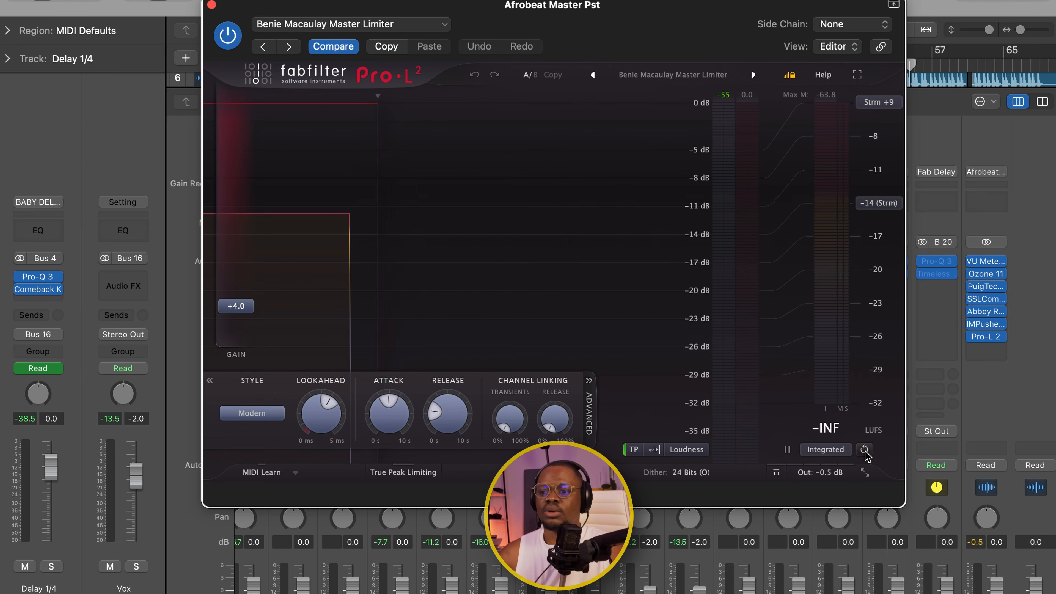
mouse_move(646, 37)
left_mouse_down()
mouse_move(672, 47)
mouse_move(651, 44)
left_mouse_up()
key("space")
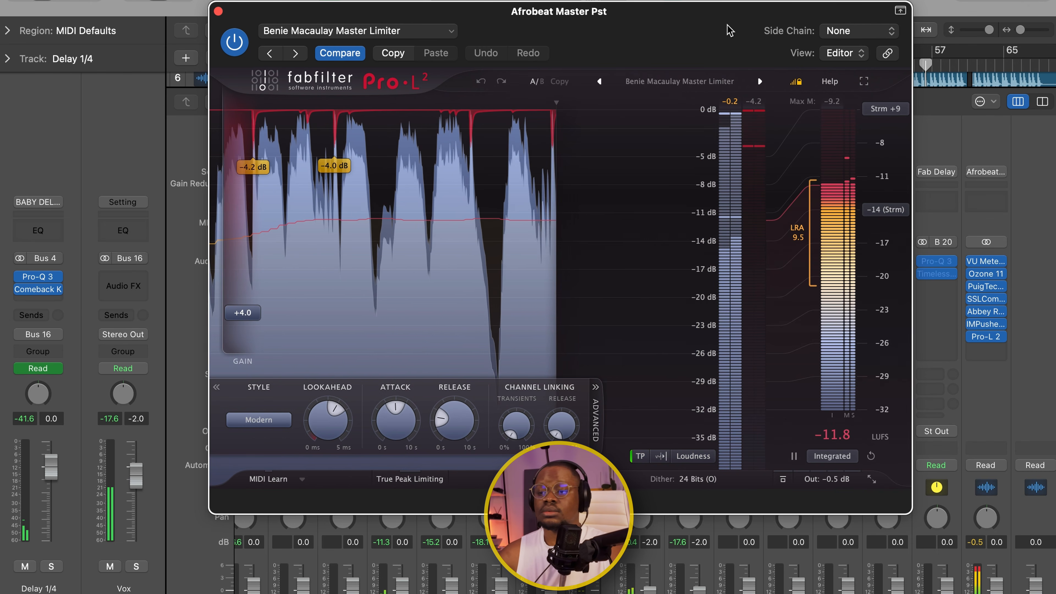
- Monitor Pro-L 2's gain reduction and LUFS across song sections, moving its window clear of the timeline, and close it
left_click_drag(640, 45, 643, 78)
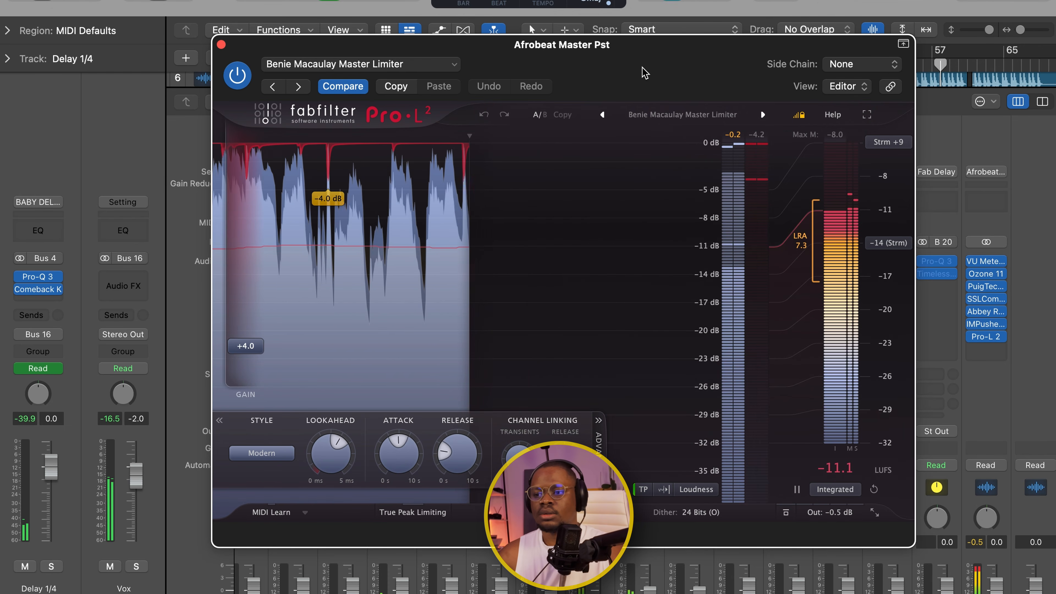
left_click(647, 73)
left_click_drag(647, 73, 650, 121)
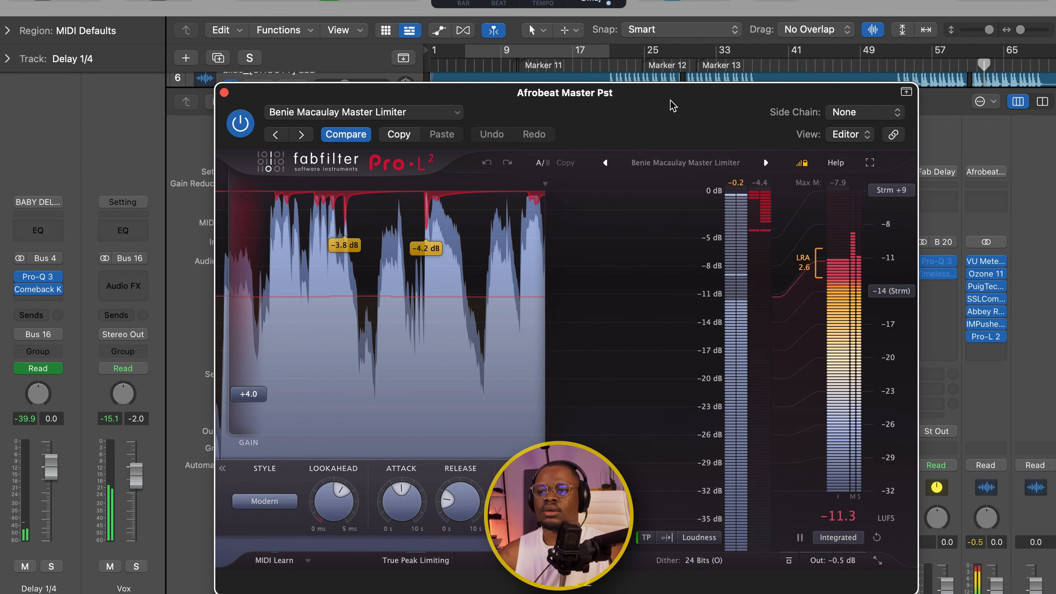
left_click_drag(676, 102, 660, 58)
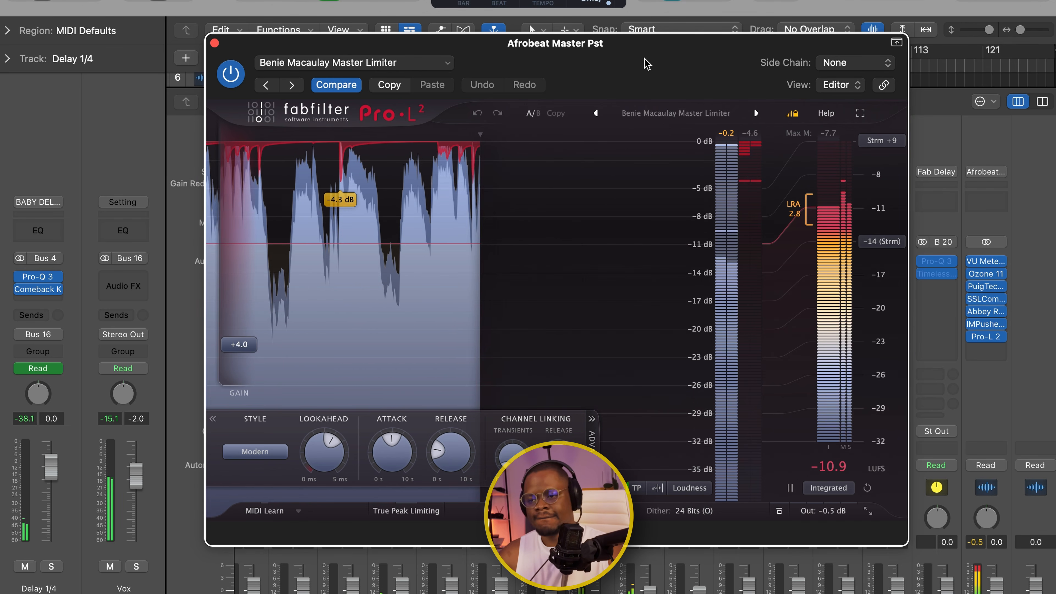
left_click_drag(651, 62, 603, 45)
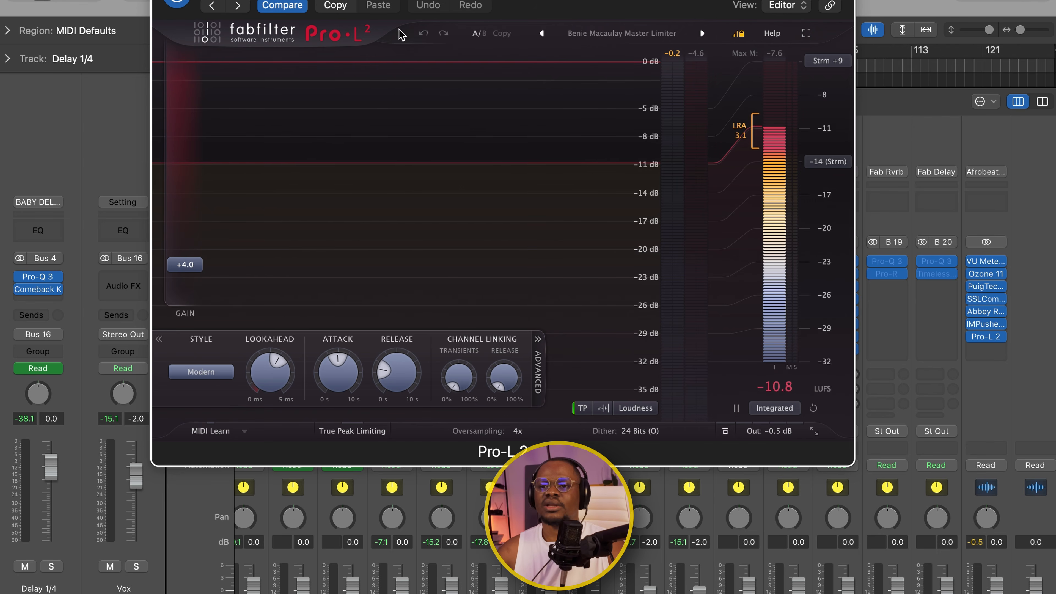
key("super+w")
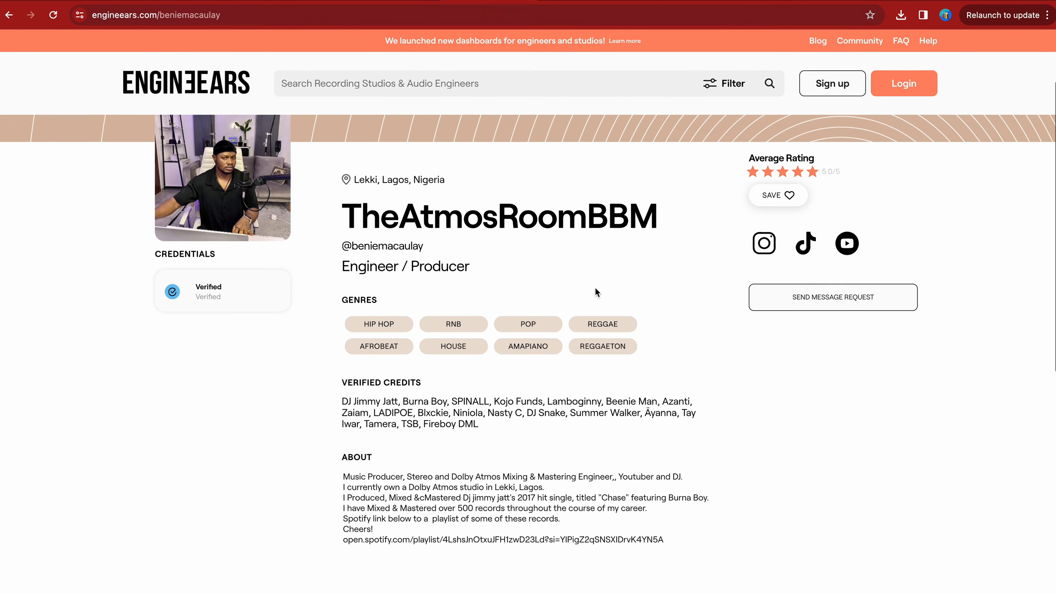
- Switch to the browser and look through the EngineEars engineer profile and the BeatStars sound kits of mastering and vocal presets
scroll(595, 287, "down", 12)
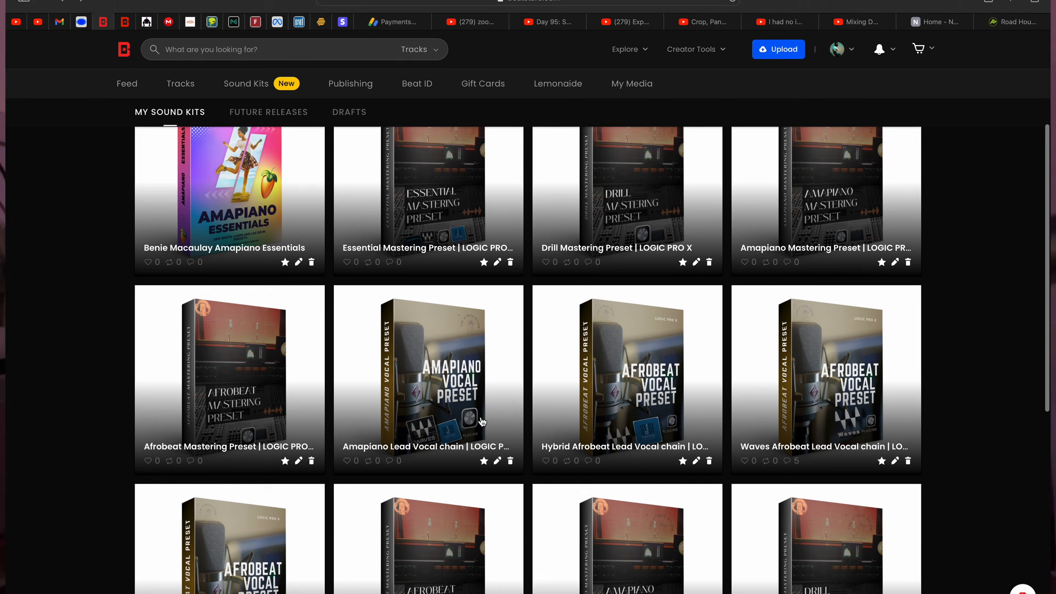
scroll(484, 422, "down", 9)
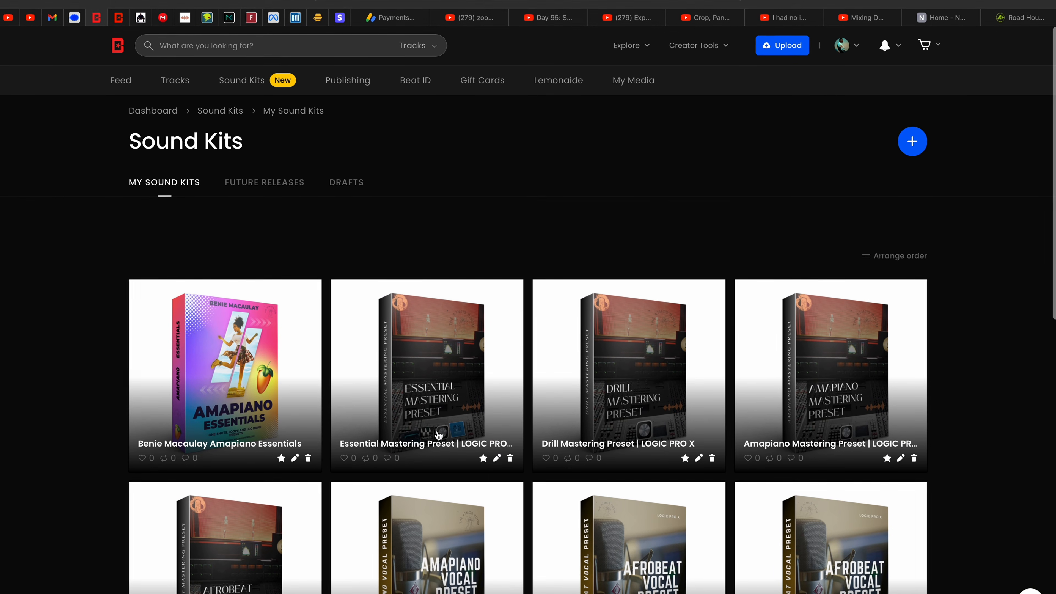
scroll(439, 435, "down", 2)
scroll(438, 435, "down", 5)
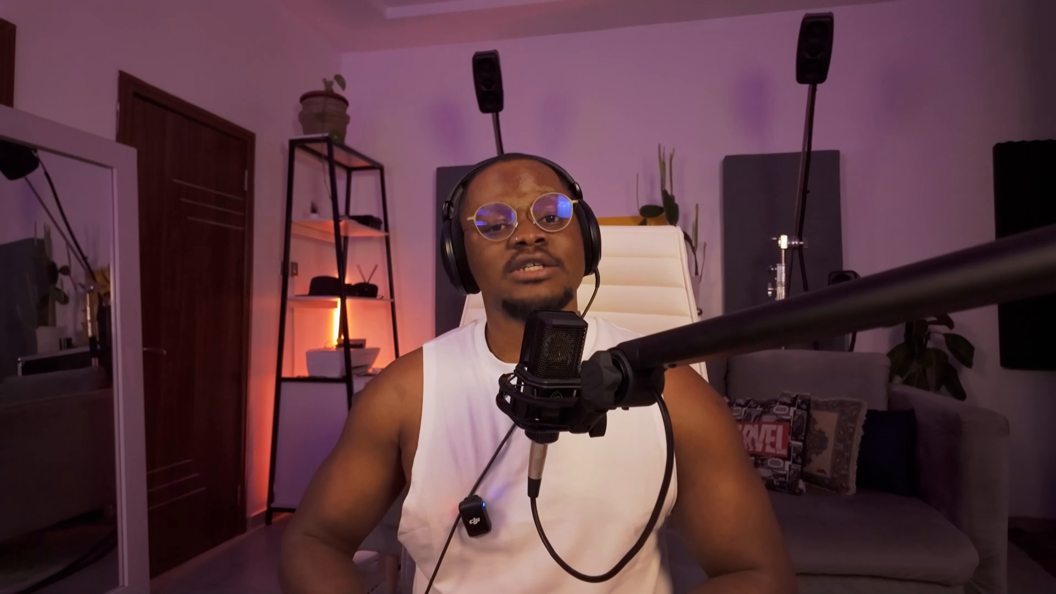